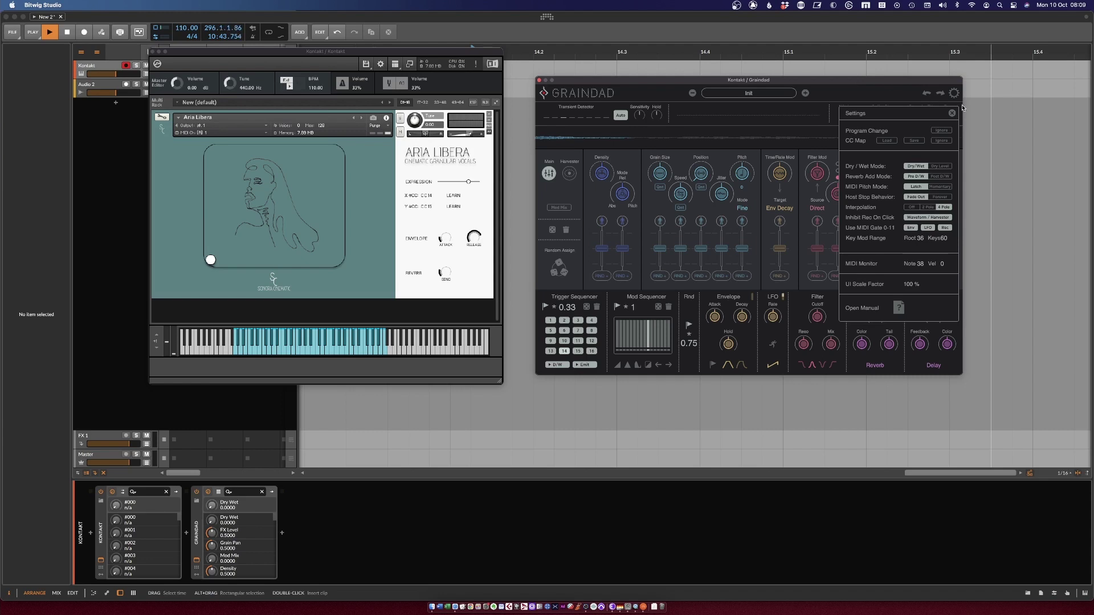
Try the UI Scale Factor at 130 %, return it to 100 %, and close the Graindad settings.
click(922, 289)
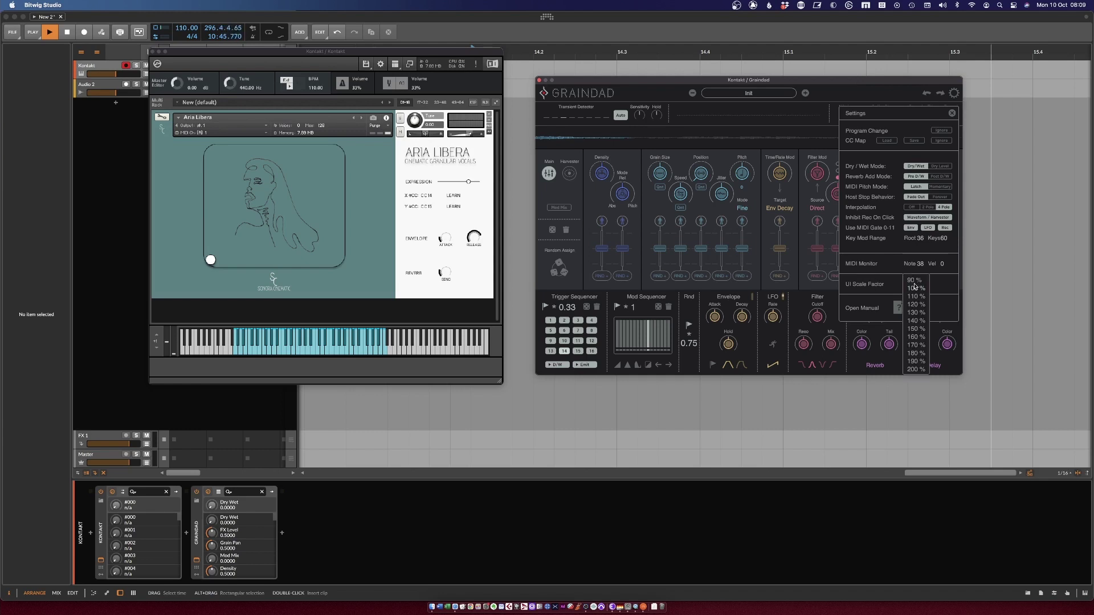
click(917, 314)
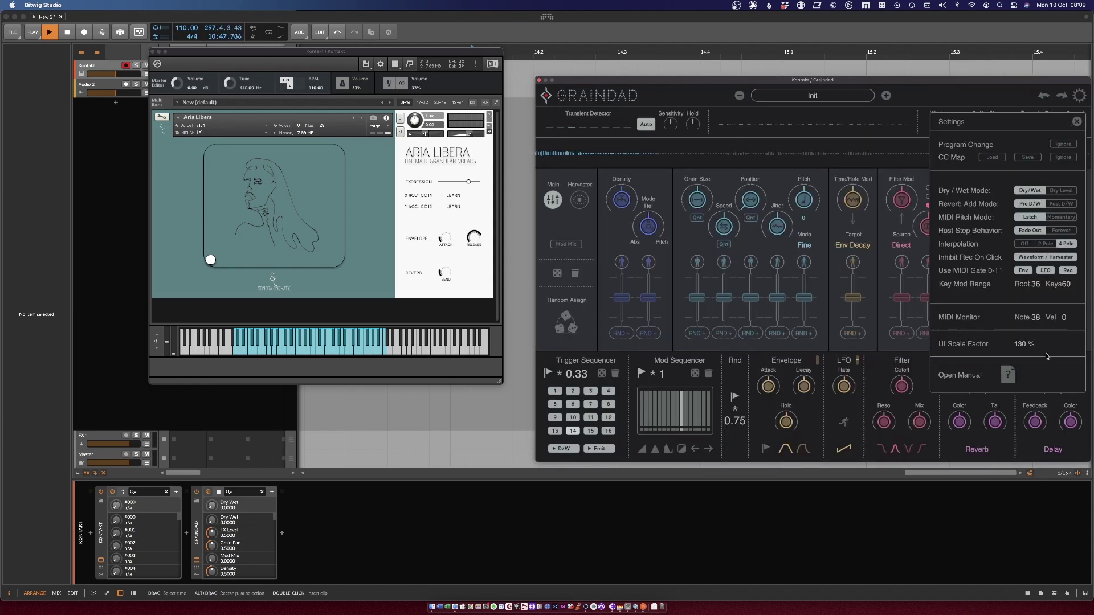
click(1025, 344)
click(1026, 350)
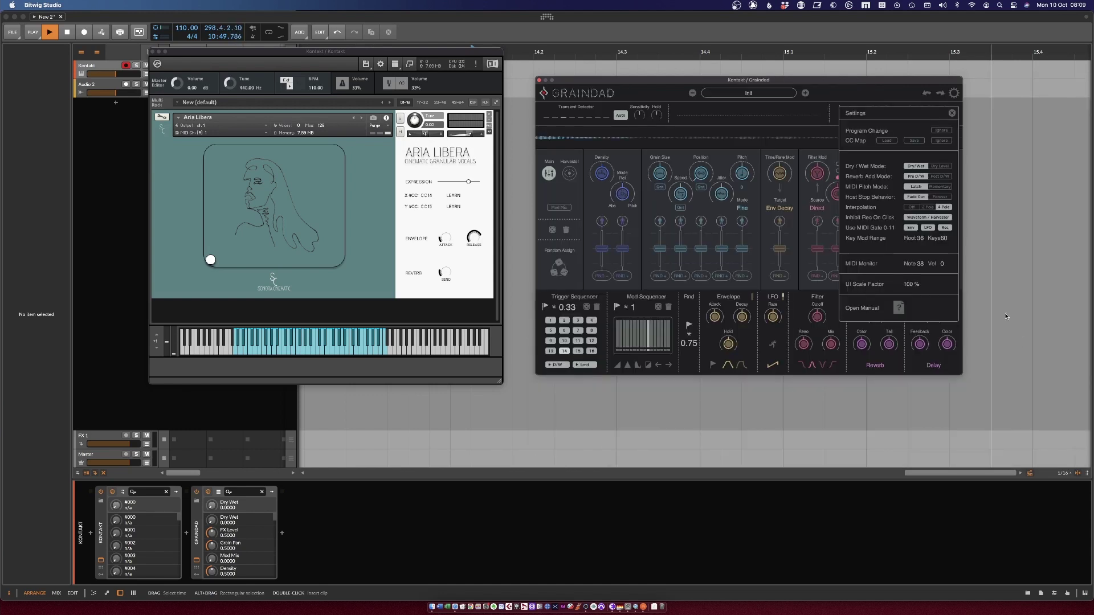
click(951, 113)
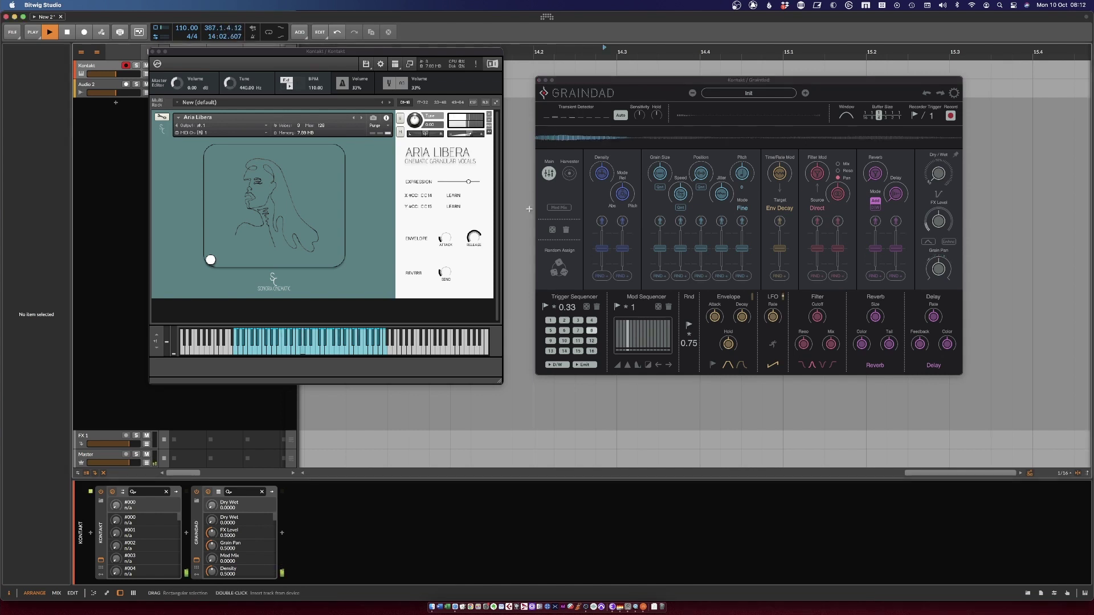
Set Graindad's Dry/Wet mix to 1.0000.
mouse_move(211, 261)
mouse_down()
mouse_move(283, 212)
mouse_move(326, 210)
mouse_move(234, 238)
mouse_move(201, 268)
mouse_up()
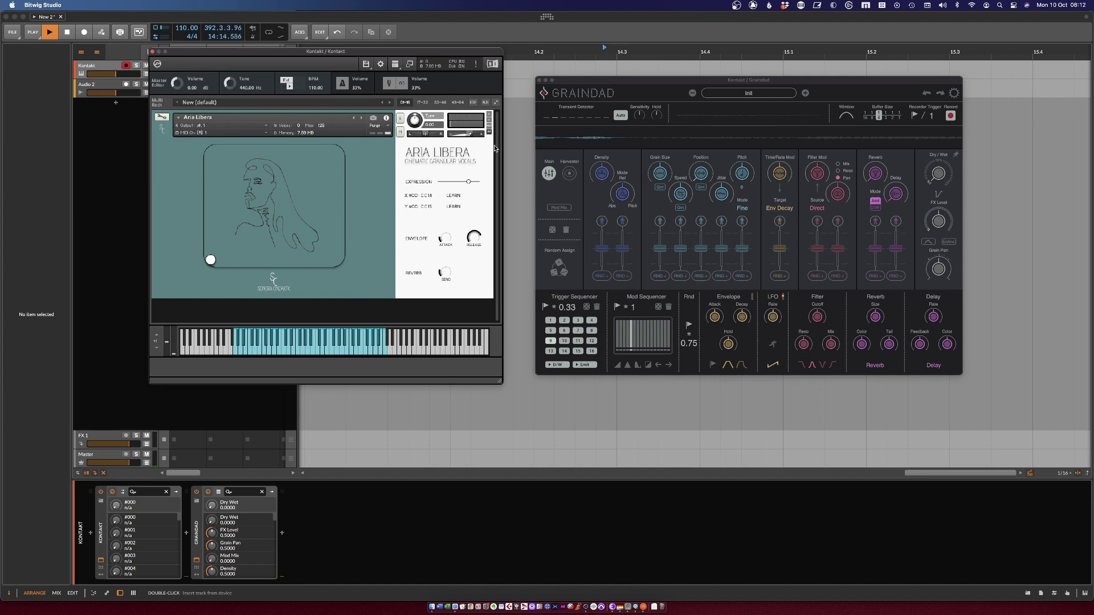
click(940, 194)
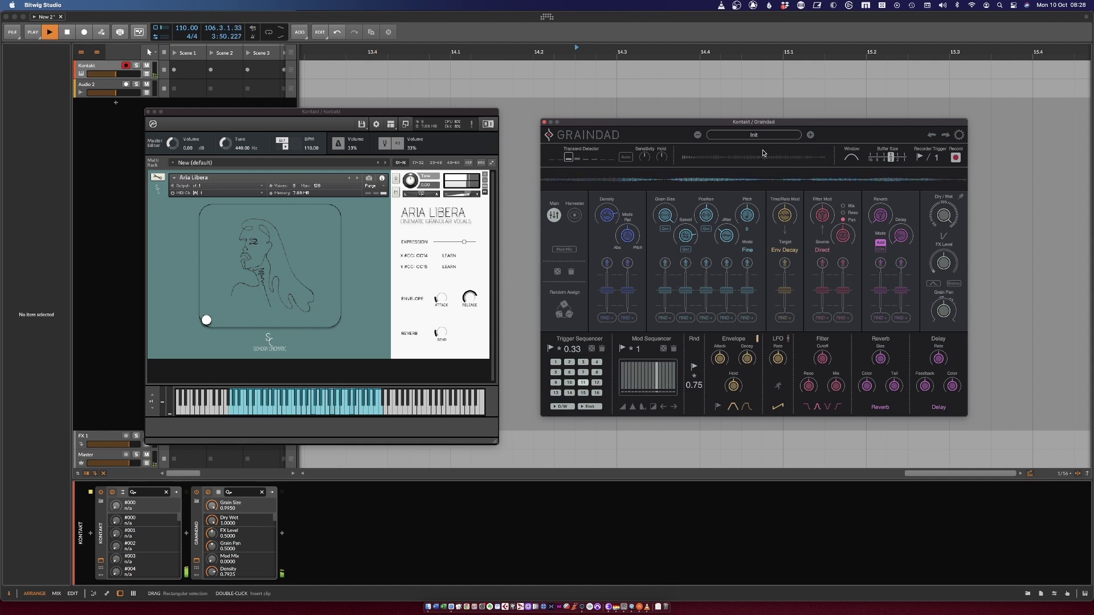
Switch the transient detector's Auto mode on and off again, and set its Sensitivity to 0.9550.
click(625, 157)
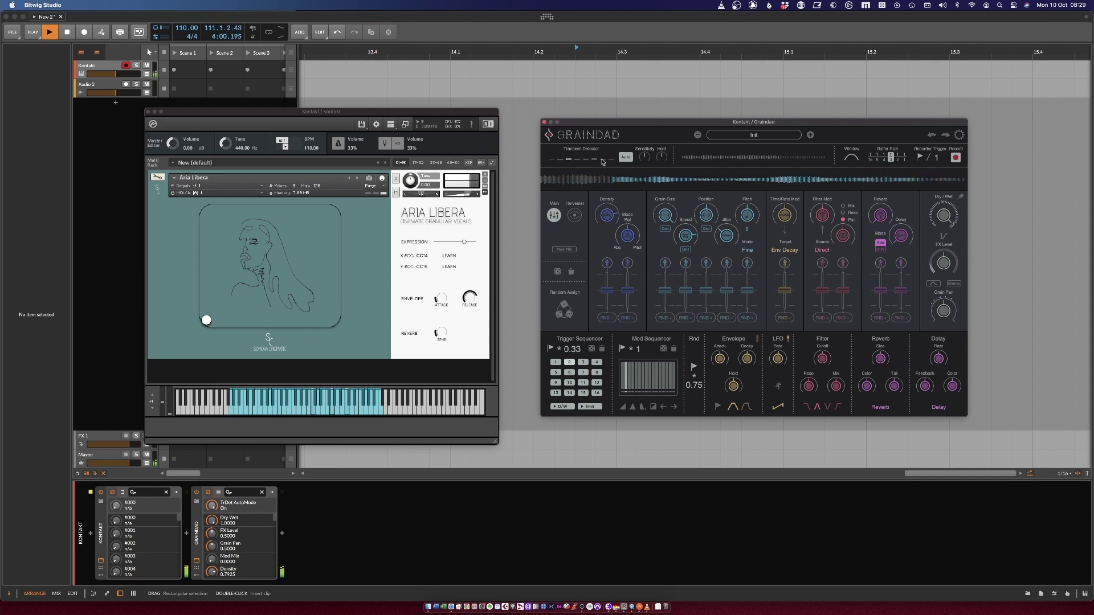
click(626, 158)
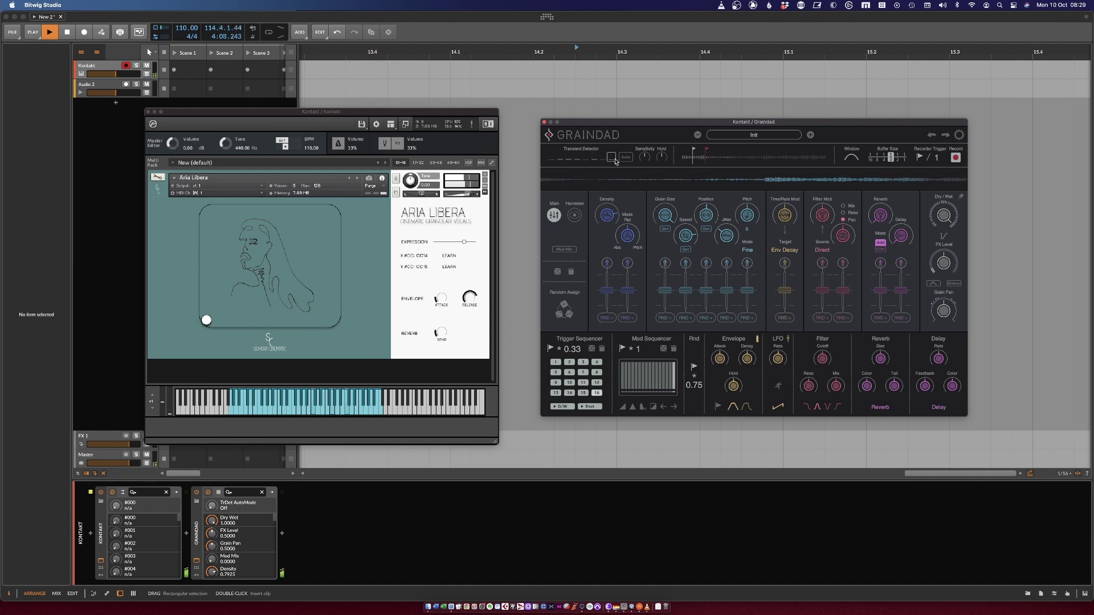
mouse_move(644, 158)
mouse_down()
mouse_move(647, 133)
mouse_move(648, 144)
mouse_up()
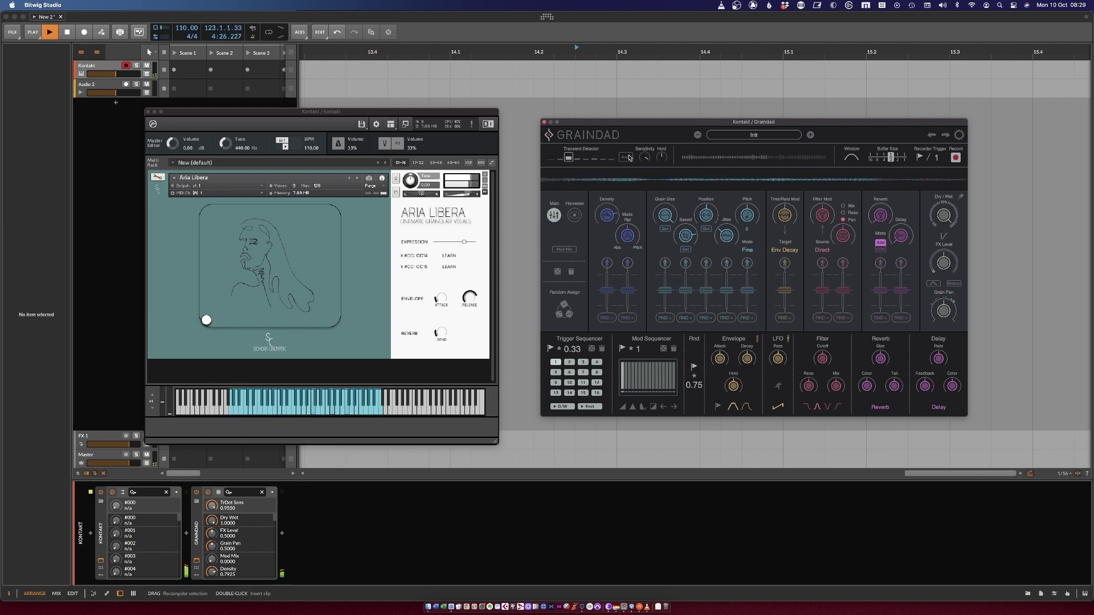
Set the Buffer Size to 0.2371 and try the Decay and Sine grain windows before choosing Spike.
drag(890, 157, 871, 162)
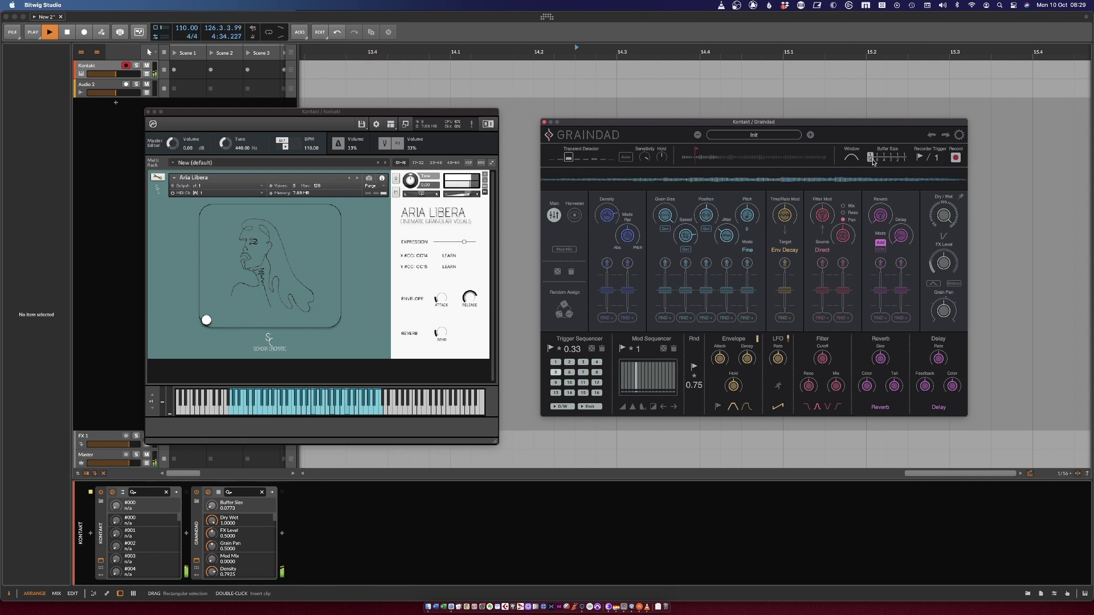
click(877, 162)
click(851, 158)
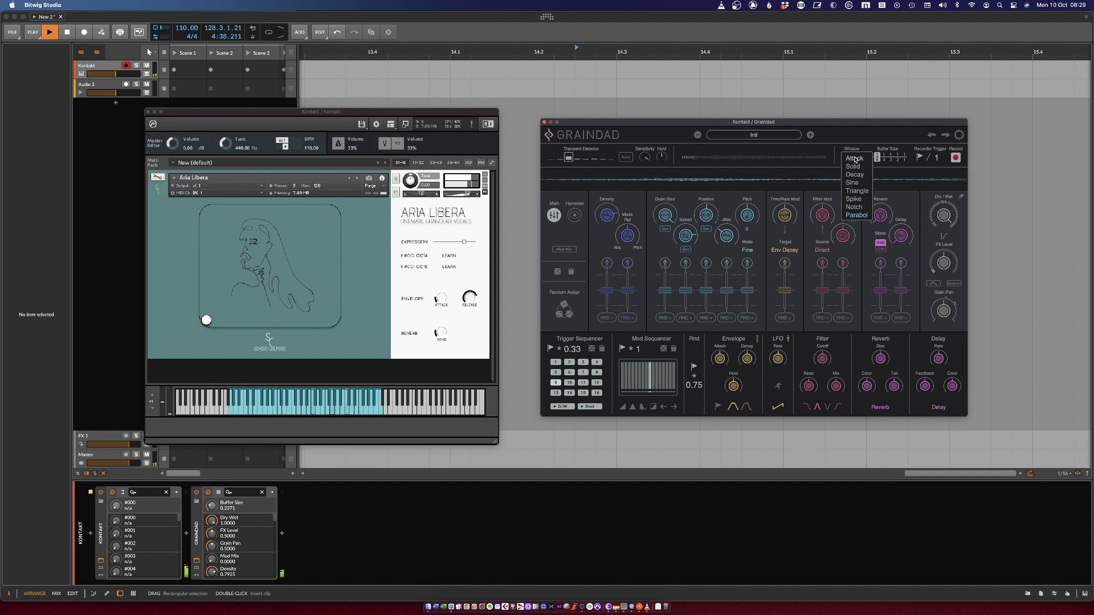
click(861, 174)
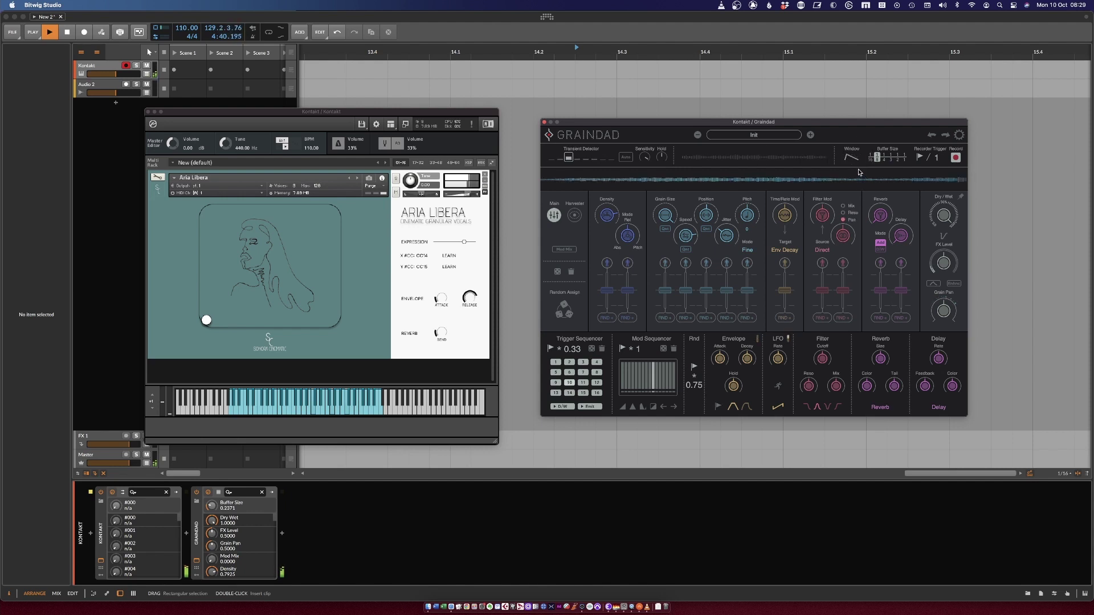
click(853, 162)
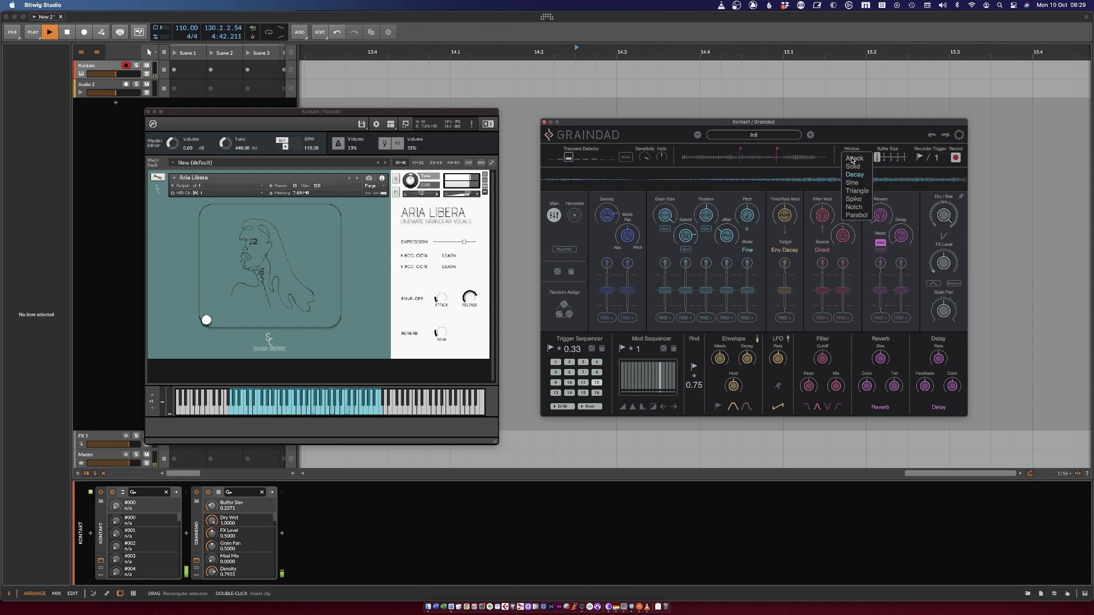
click(858, 182)
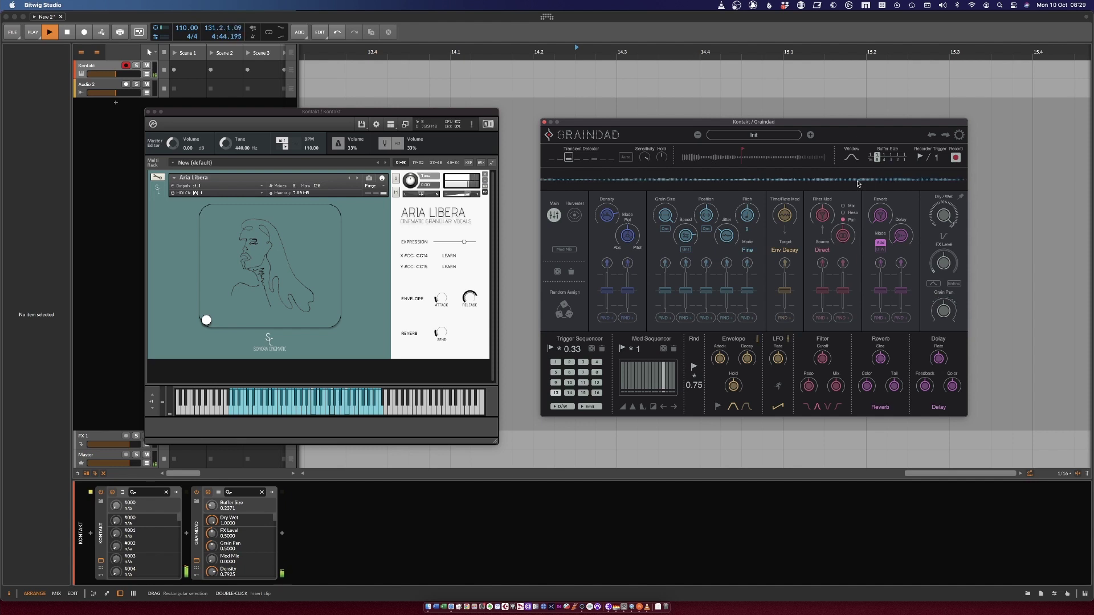
click(853, 161)
click(857, 198)
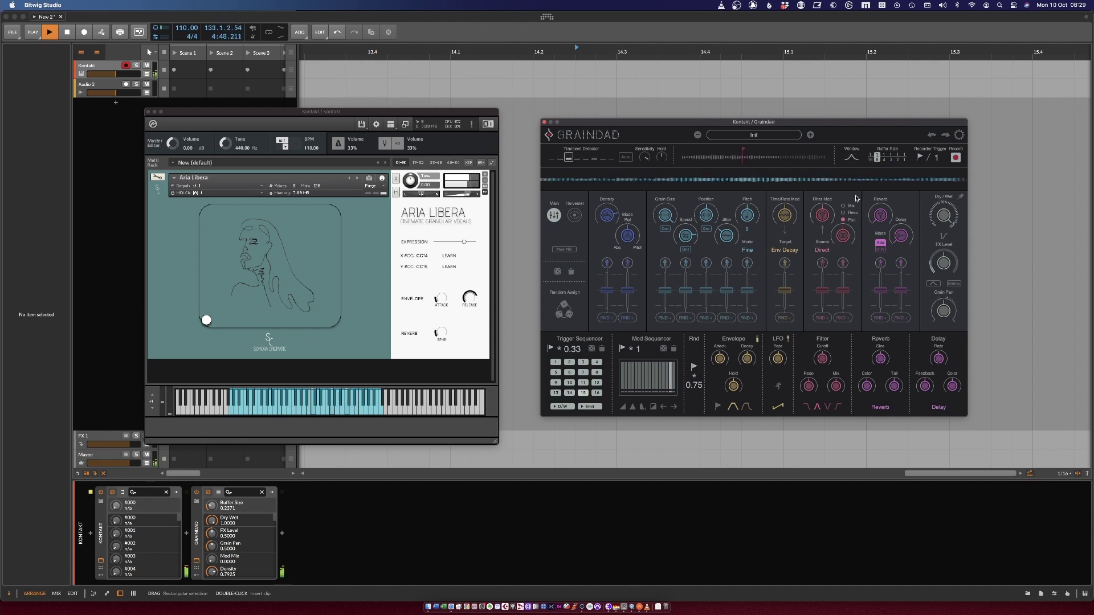
Enable the transient detector's Auto mode and raise the Buffer Size to 0.3866.
click(628, 158)
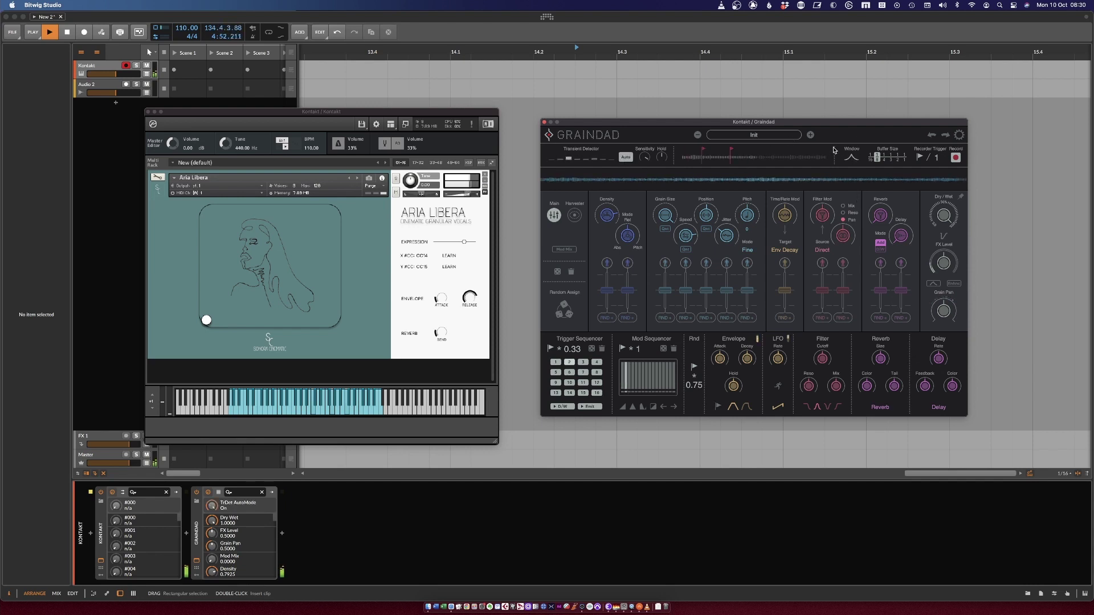
click(883, 160)
click(855, 159)
click(857, 203)
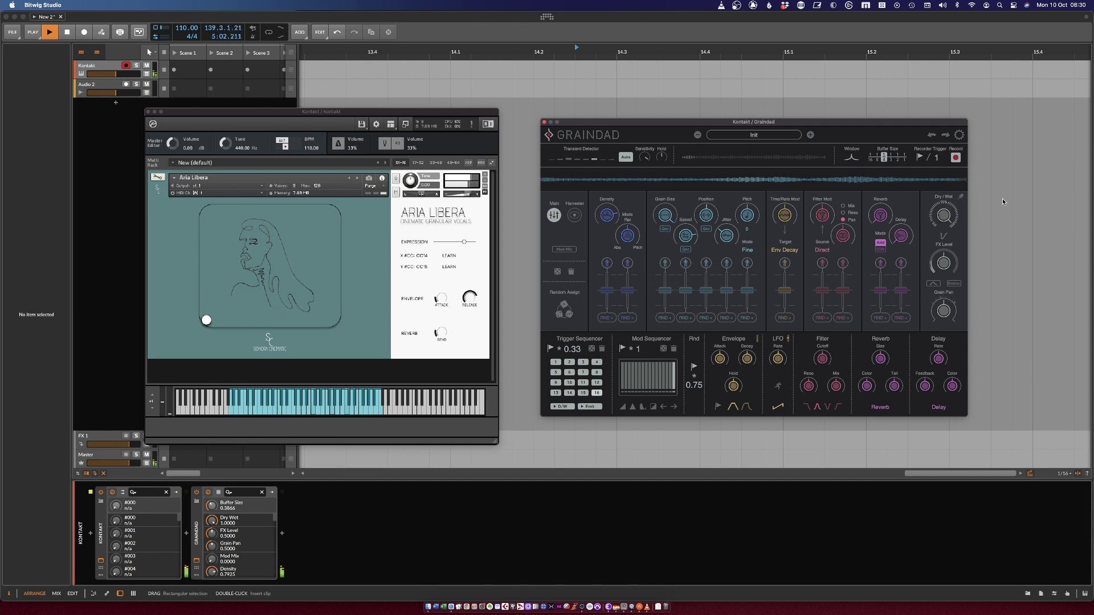
Try the Recorder Trigger's clock mode, return it to flag mode, and set the Buffer Size to 0.2474.
click(920, 158)
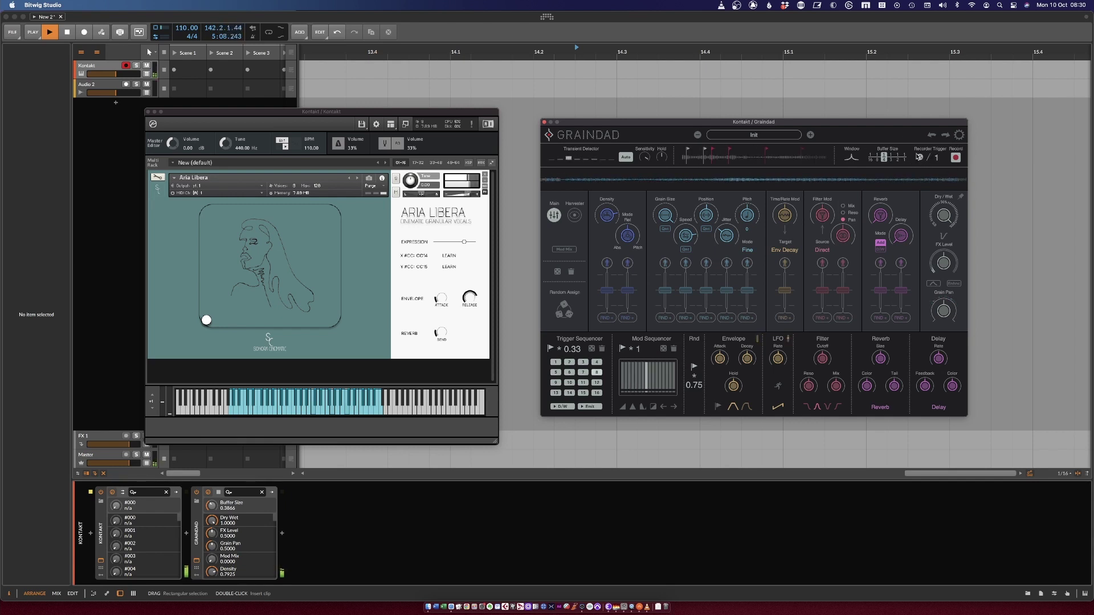
click(880, 158)
drag(880, 159, 877, 158)
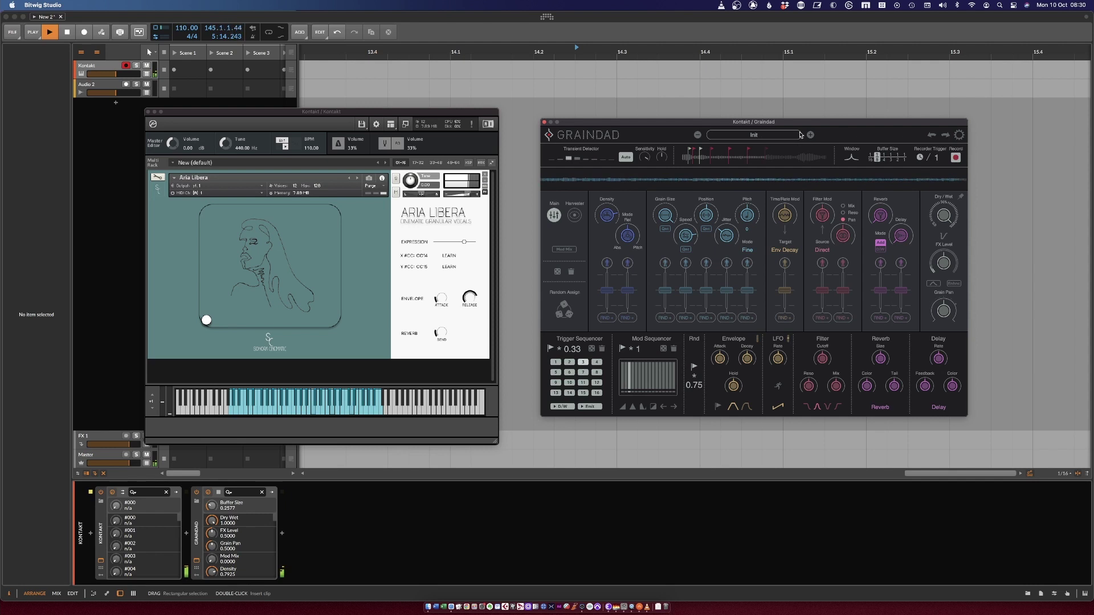
click(872, 158)
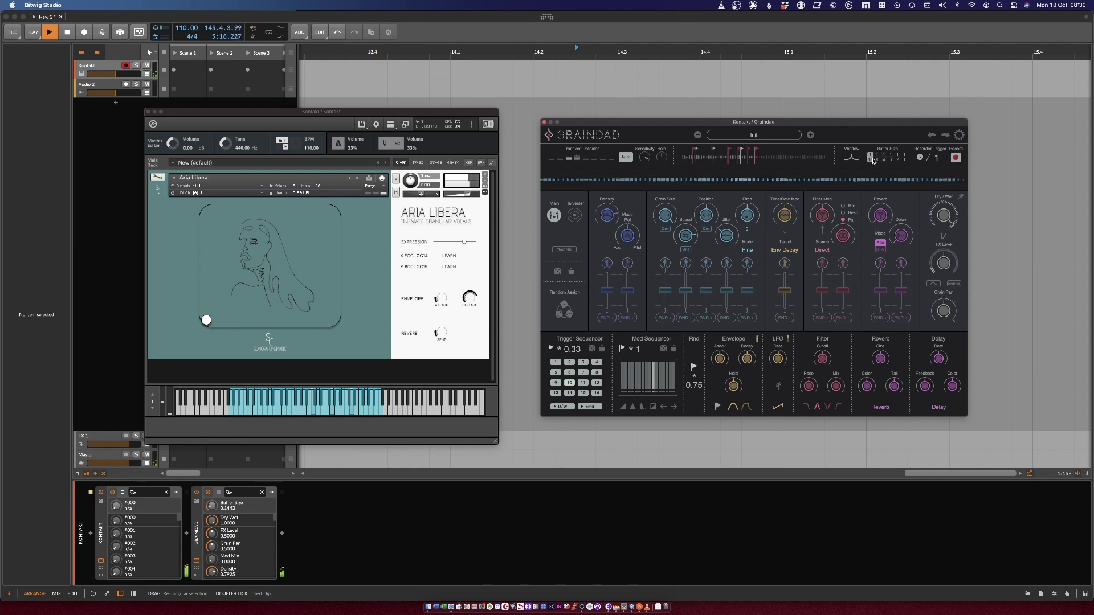
click(877, 159)
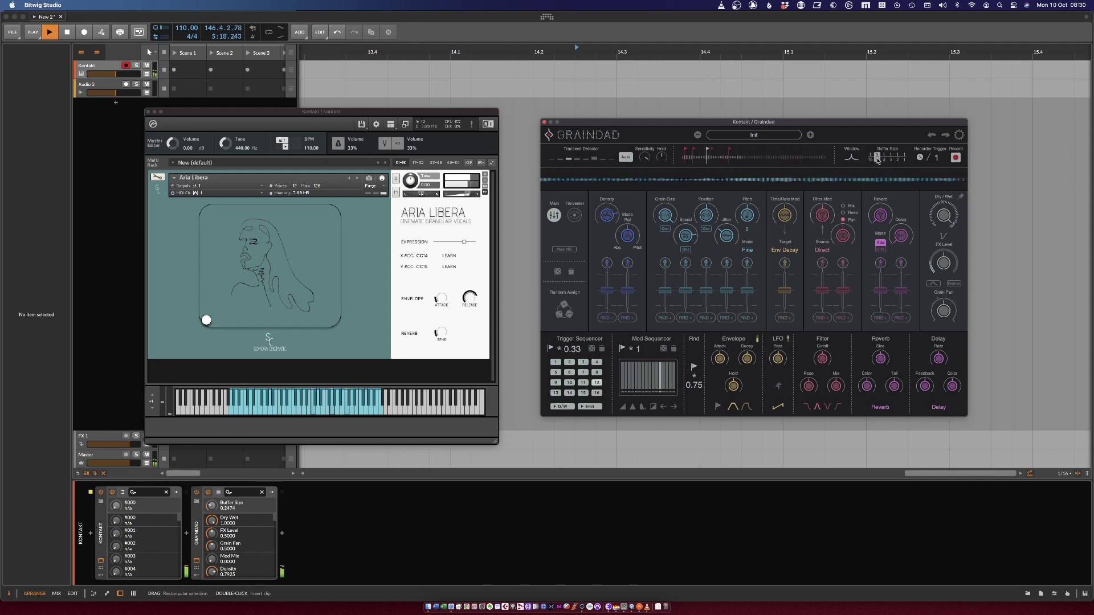
click(923, 157)
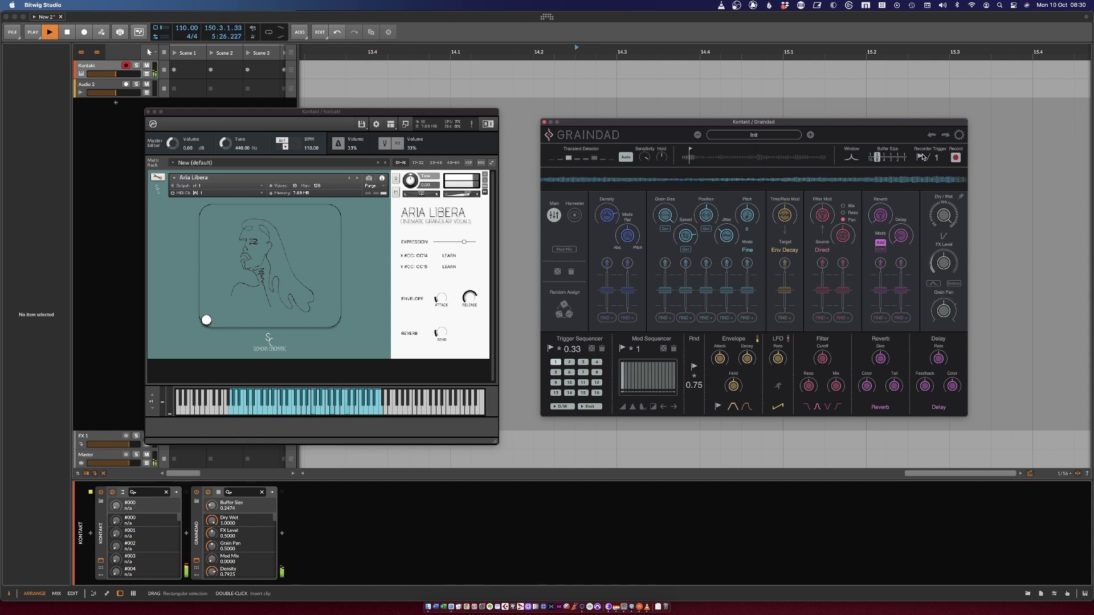
Lower the Dry/Wet mix to 0.6450 and return it to 1.0000.
drag(949, 223, 946, 252)
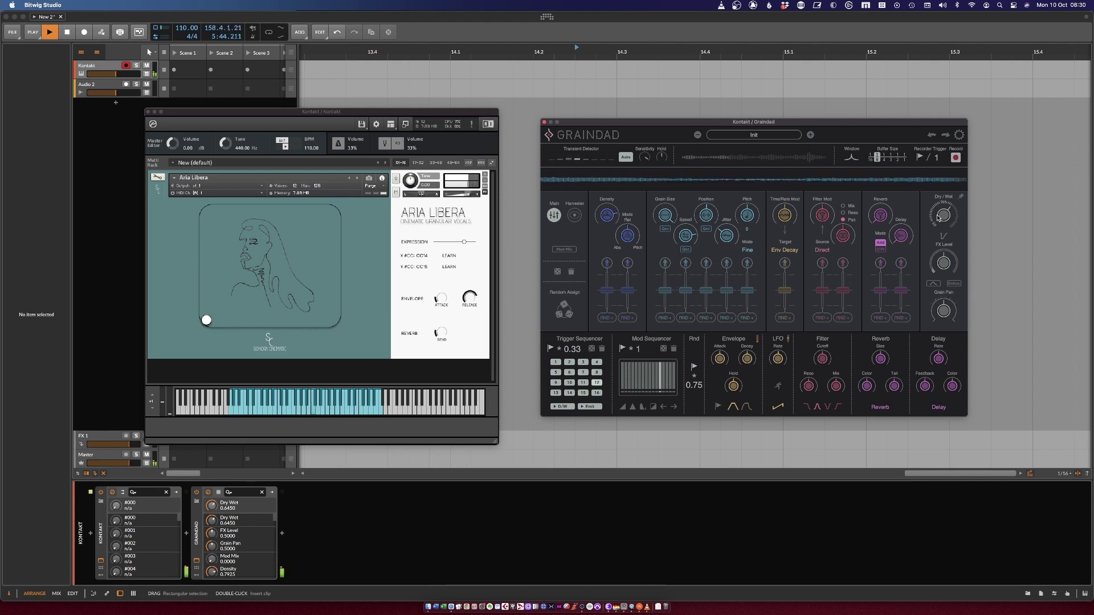
drag(943, 218, 941, 168)
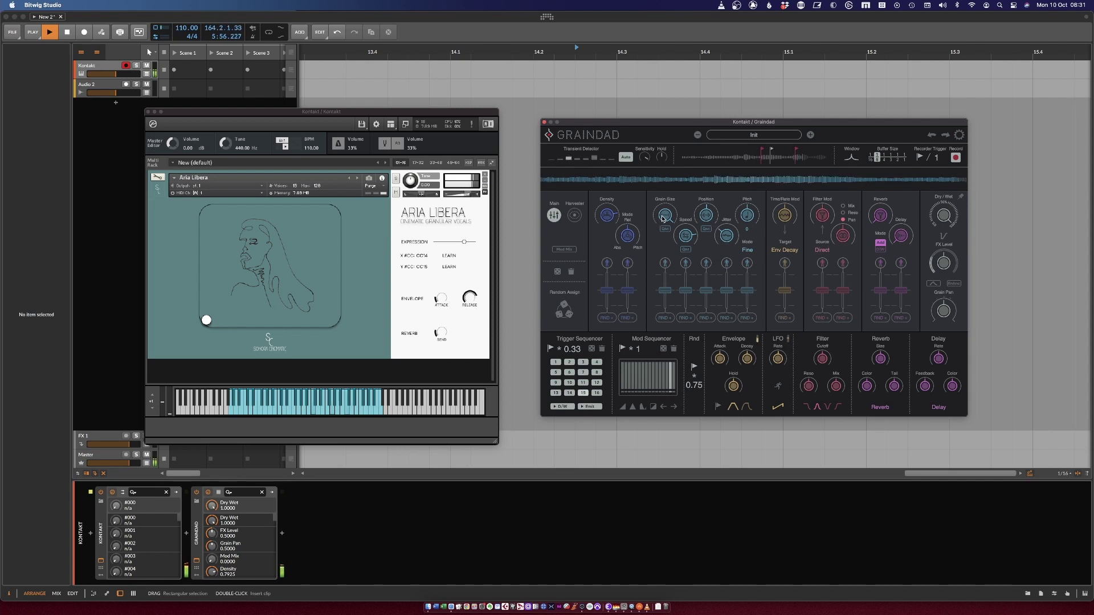
Lower the grain Speed to 0.0000 and set the Grain Size to 0.9700 after sweeping it through lower values.
click(671, 264)
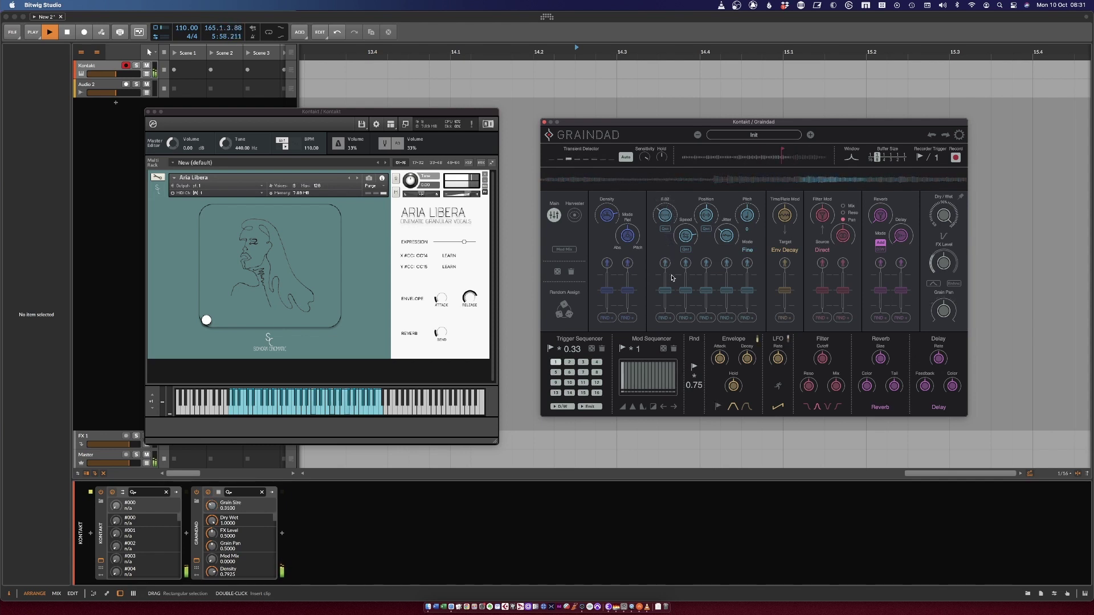
scroll(664, 215, down, 5)
scroll(663, 215, up, 8)
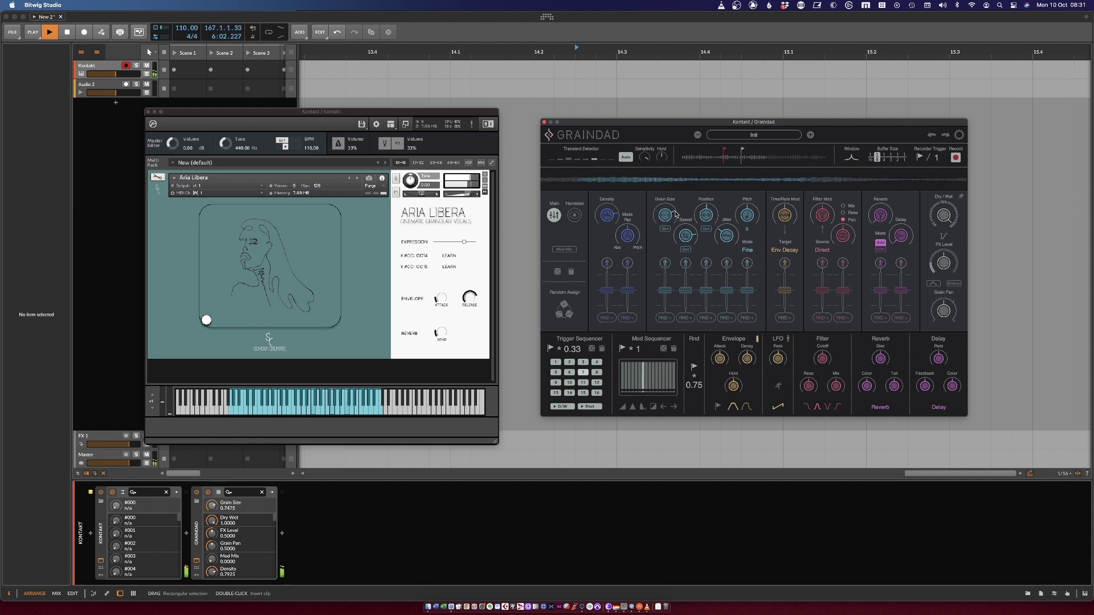
click(691, 261)
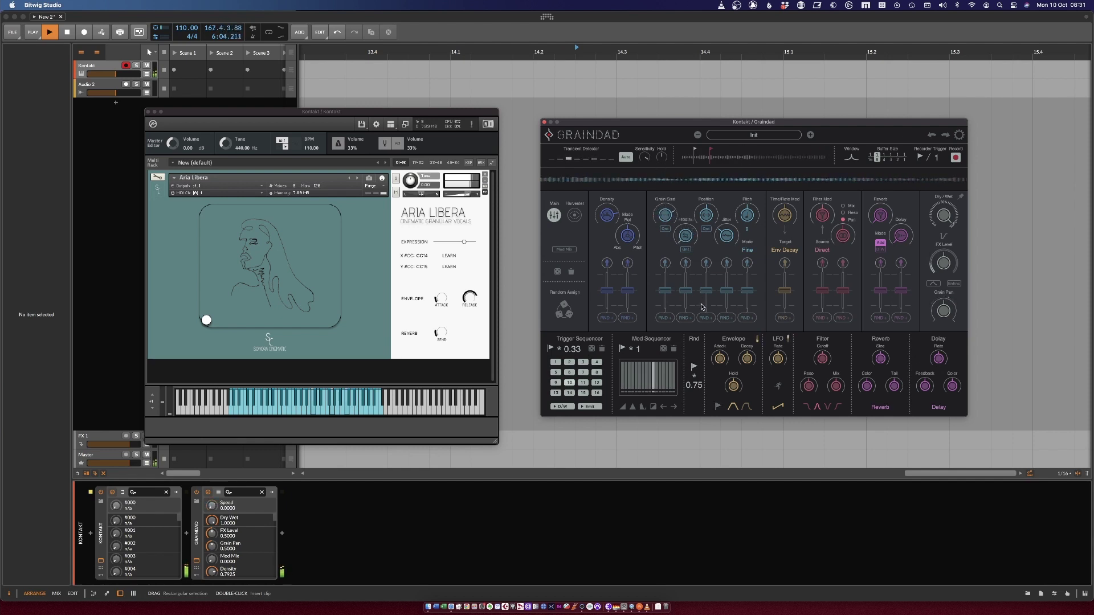
drag(664, 217, 664, 196)
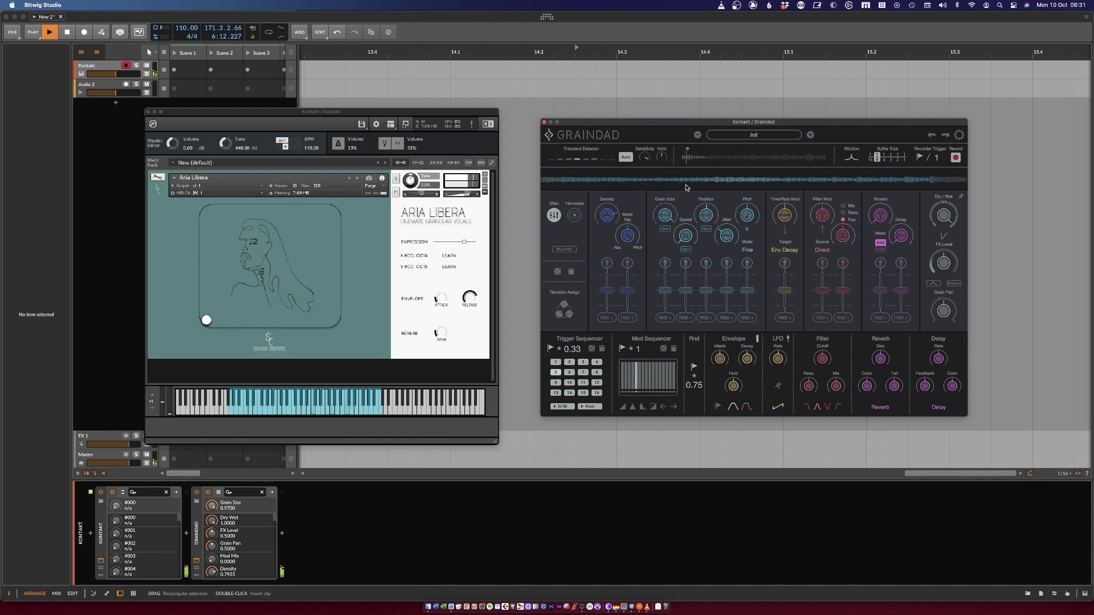
Set the grain Pitch to 12 and lower the Dry/Wet mix to 0.4975.
drag(706, 215, 752, 49)
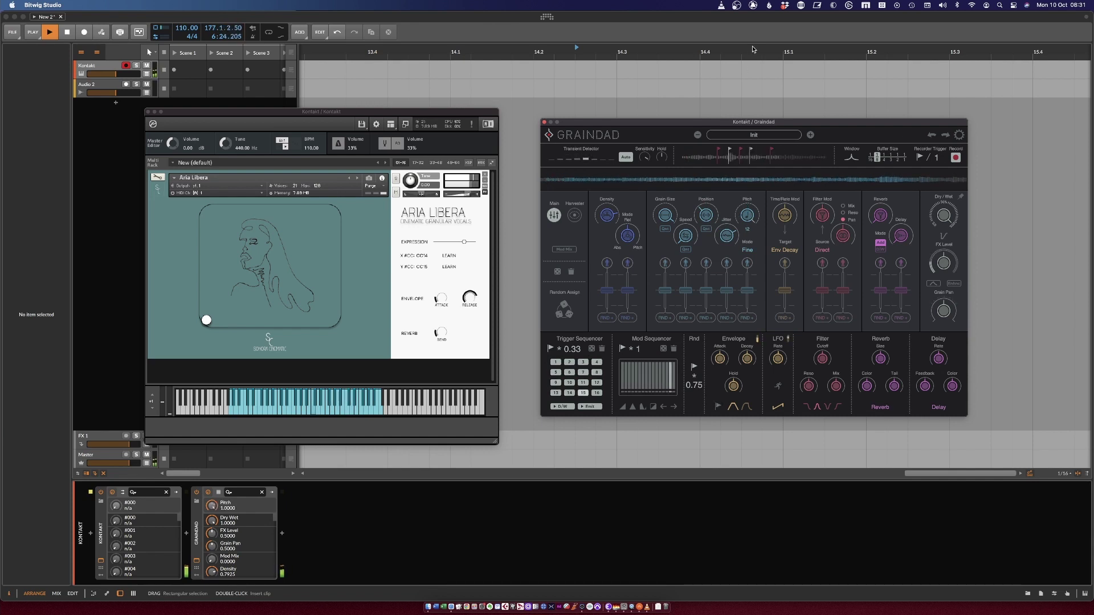
drag(952, 220, 953, 259)
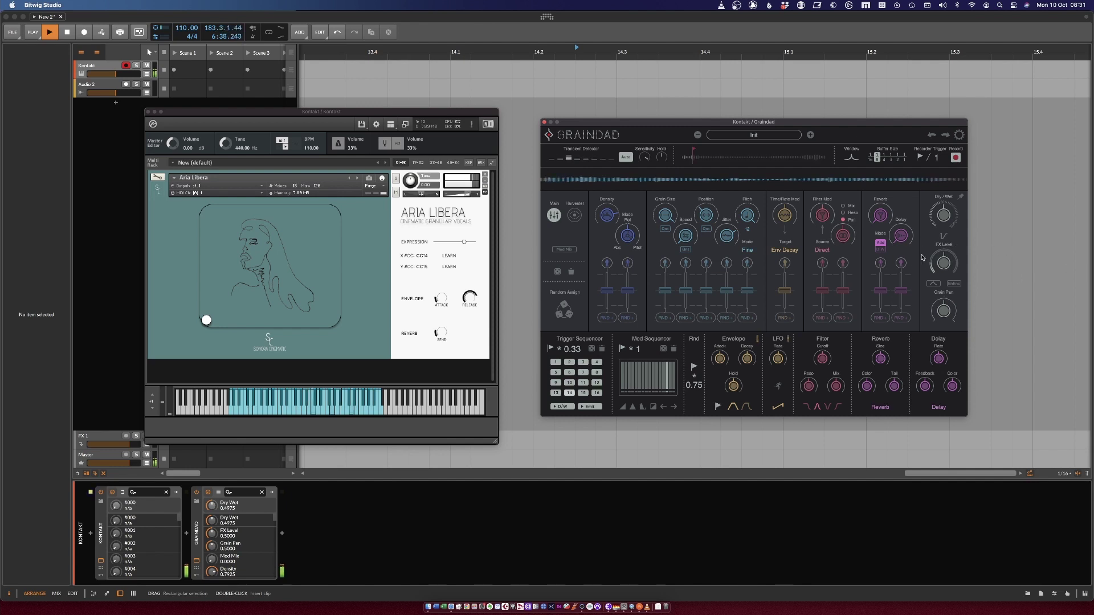
Raise the Reverb amount and set the Delay amount to 0.2925.
drag(868, 226, 874, 178)
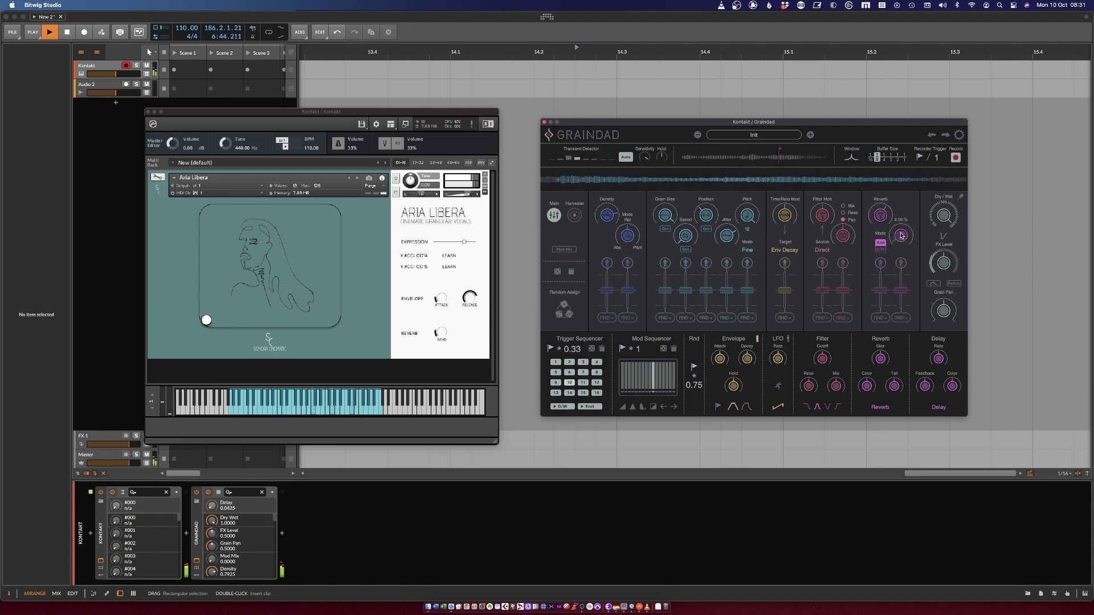
drag(902, 242, 896, 215)
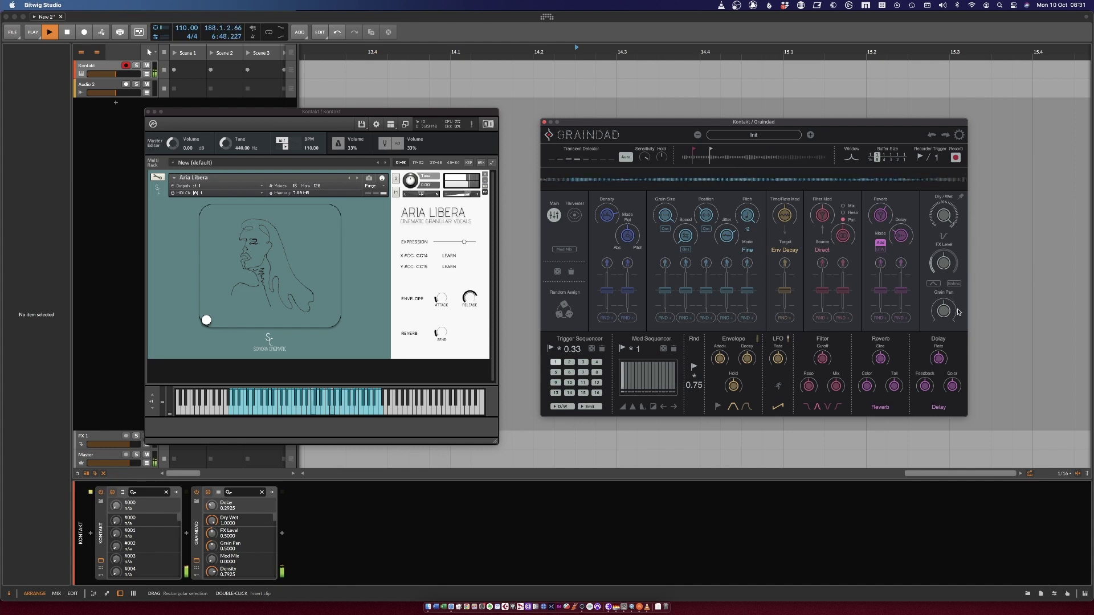
Reduce the grain Density to 0.1725 and set the Dry/Wet mix to 0.7475.
mouse_move(607, 216)
mouse_down()
mouse_move(615, 244)
mouse_move(609, 226)
mouse_move(611, 235)
mouse_up()
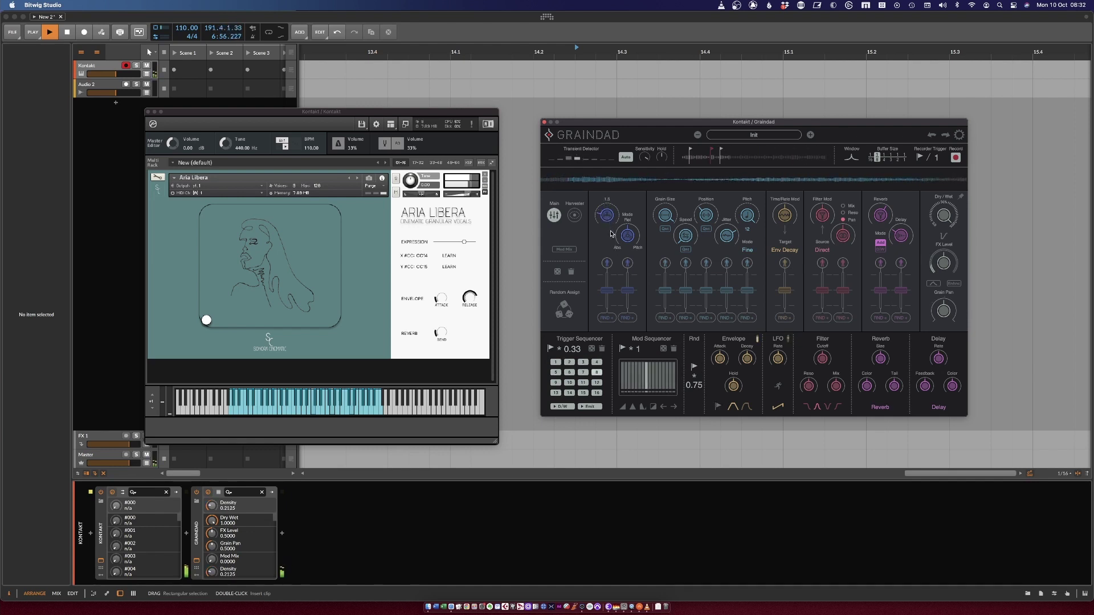
click(607, 217)
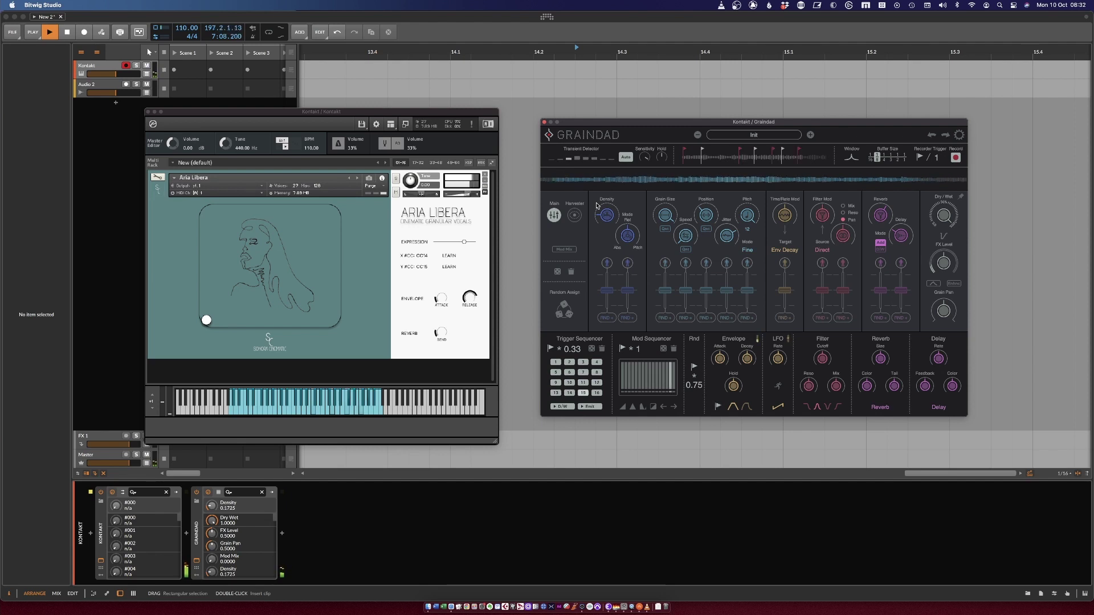
drag(950, 218, 958, 233)
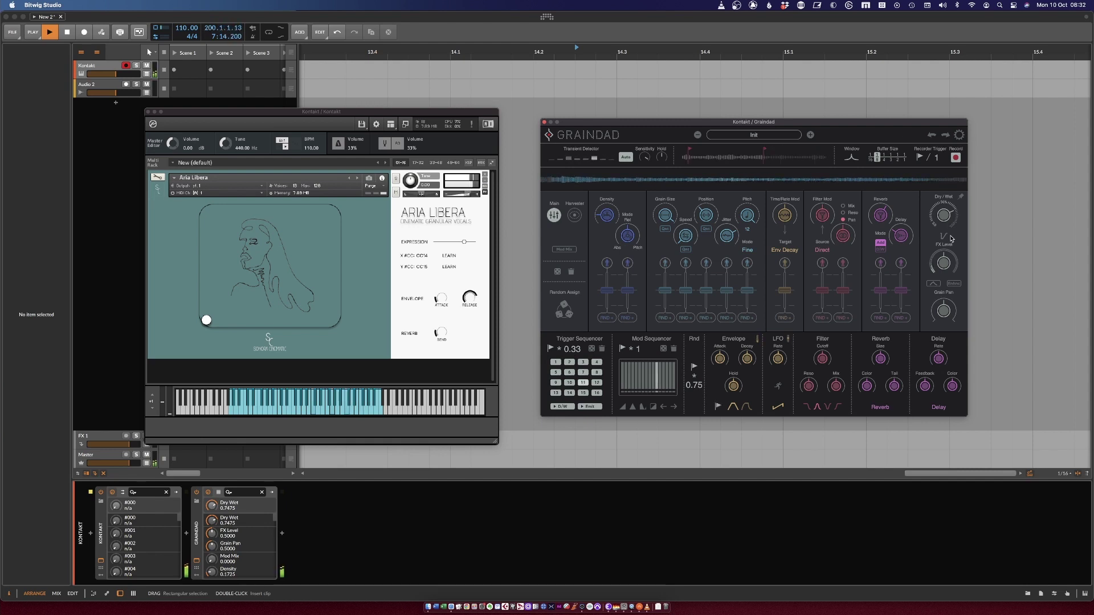
Lower the grain Pitch to -12 and raise the Filter Mod amount to 0.2875 with Mix as its target.
click(748, 217)
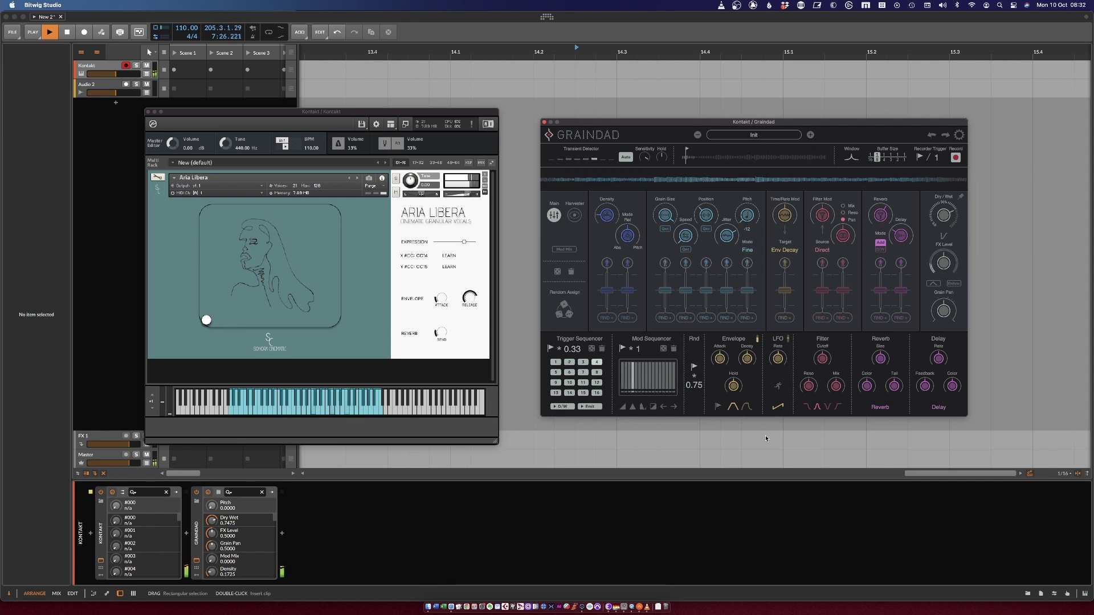
drag(822, 211, 824, 205)
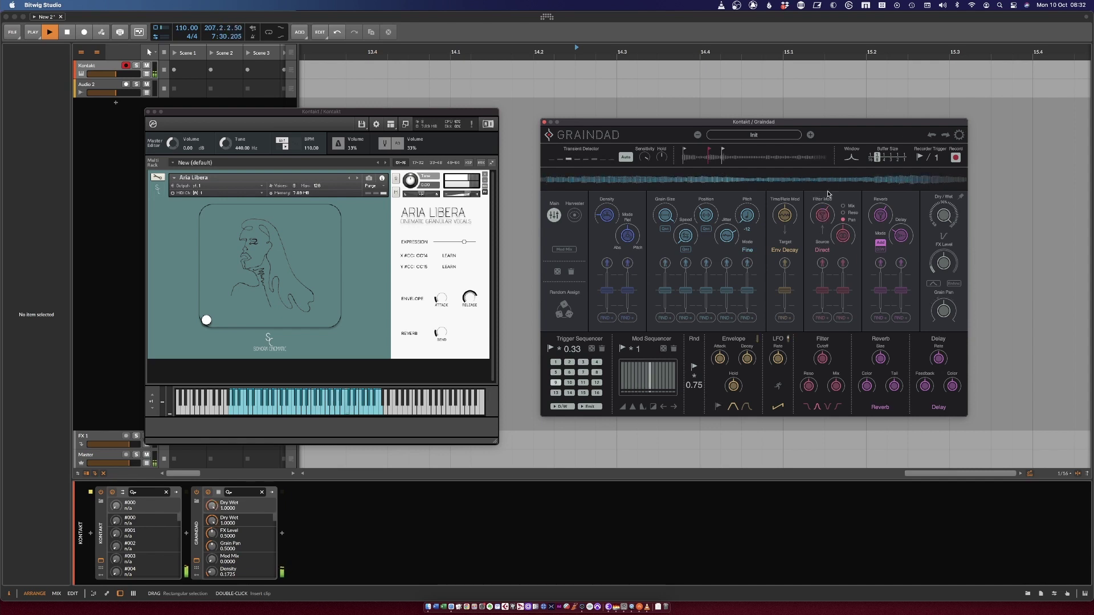
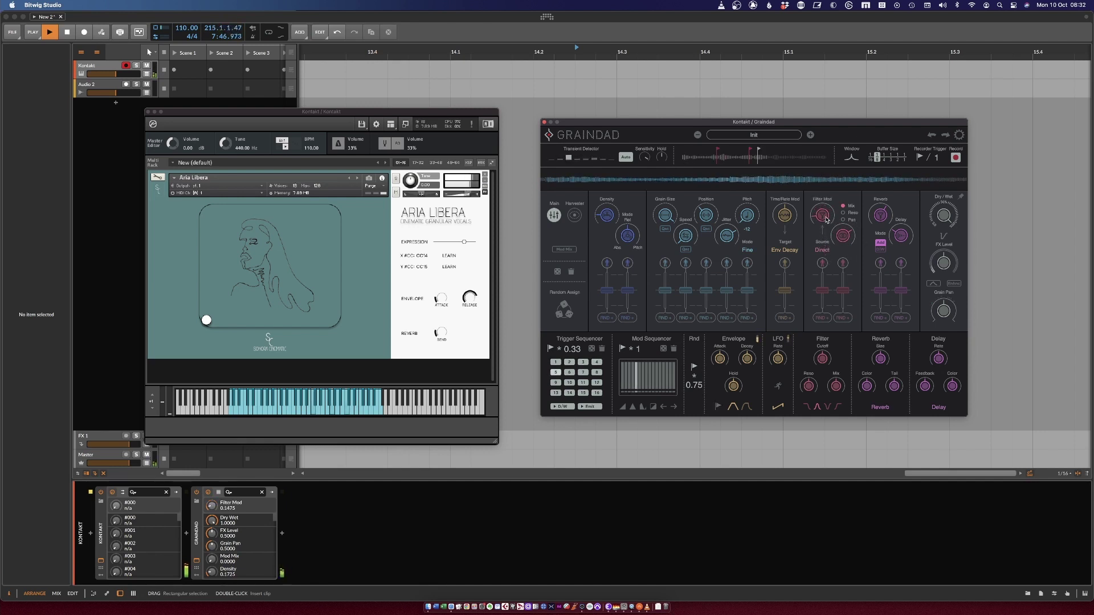
drag(822, 219, 821, 210)
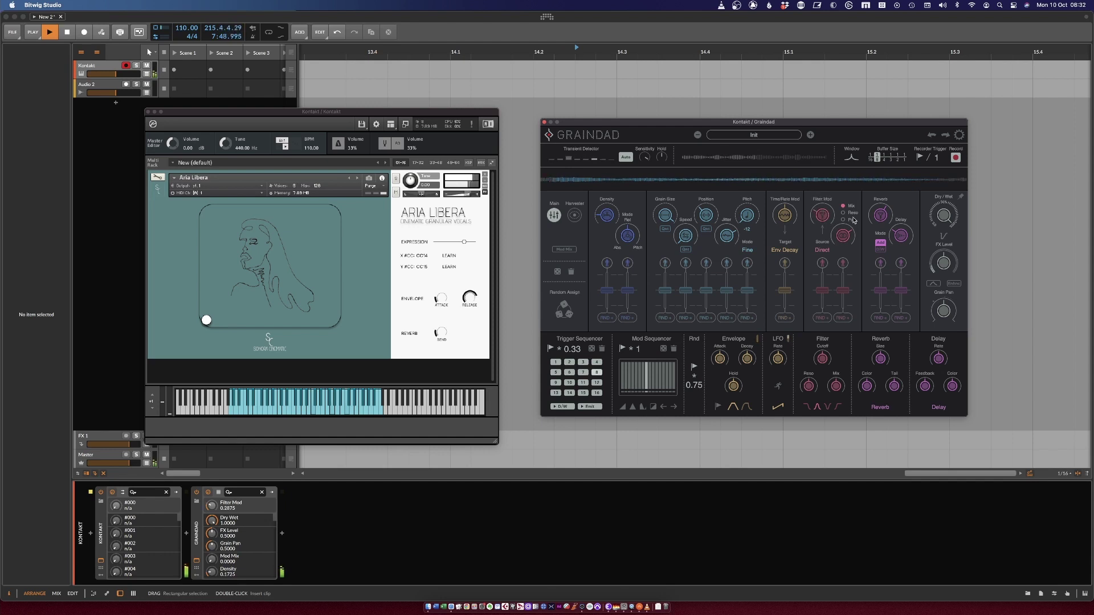
Switch the filter modulation target to Reso, raise Filter Mod to 0.7500 and adjust the assigned modulation amount.
click(843, 212)
mouse_move(819, 198)
mouse_down()
mouse_move(820, 180)
mouse_move(823, 210)
mouse_up()
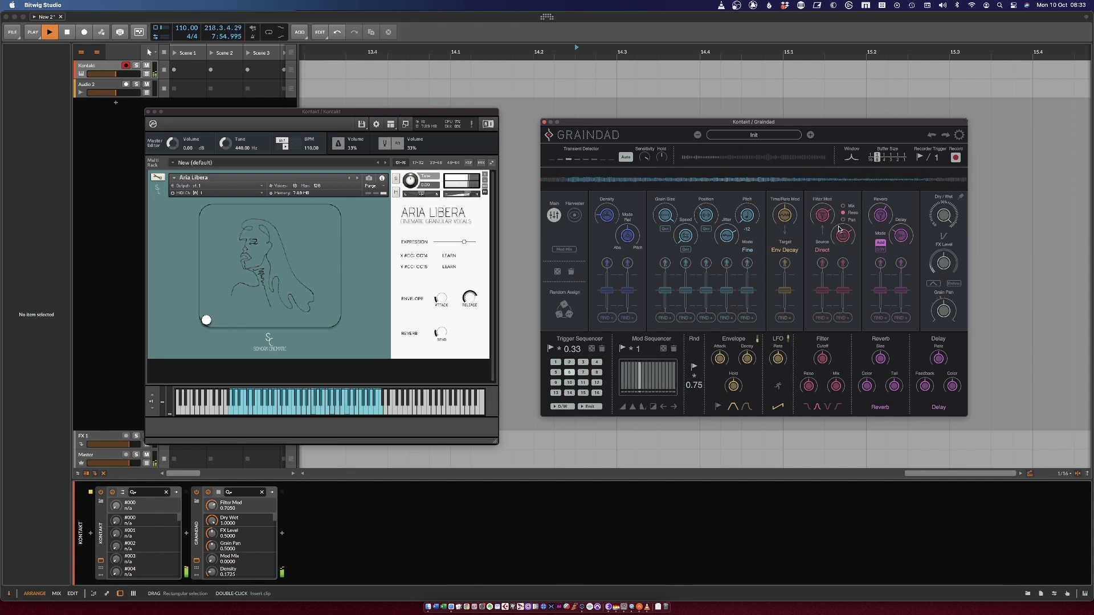
scroll(833, 221, down, 3)
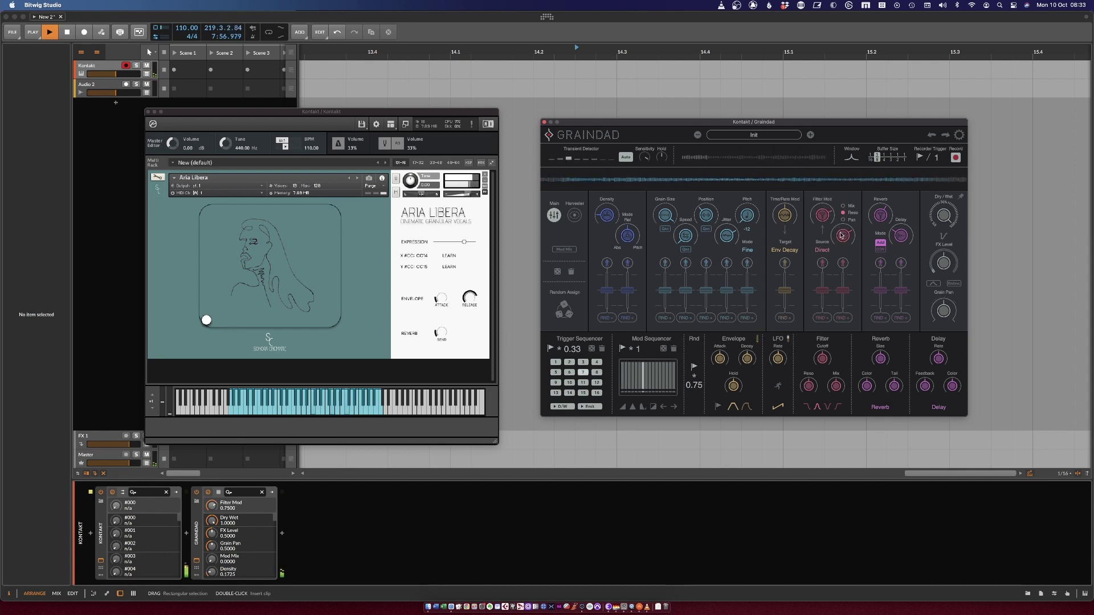
scroll(846, 234, up, 1)
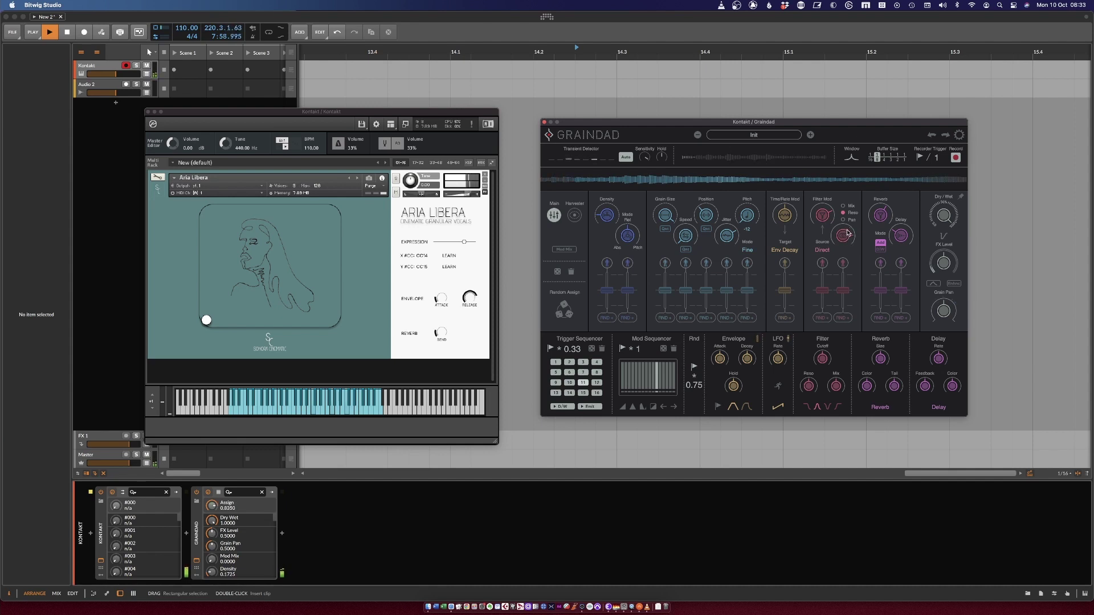
scroll(951, 219, down, 6)
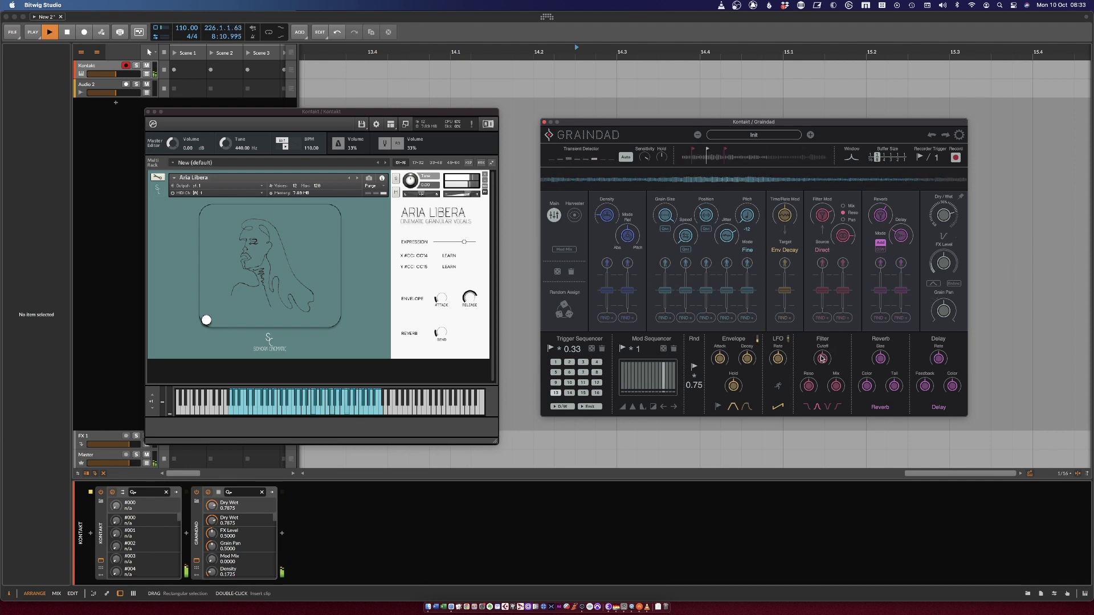
Adjust the filter's Reso and Mix amounts and bring its Cutoff to 0.8200.
drag(821, 358, 825, 325)
drag(825, 365, 826, 387)
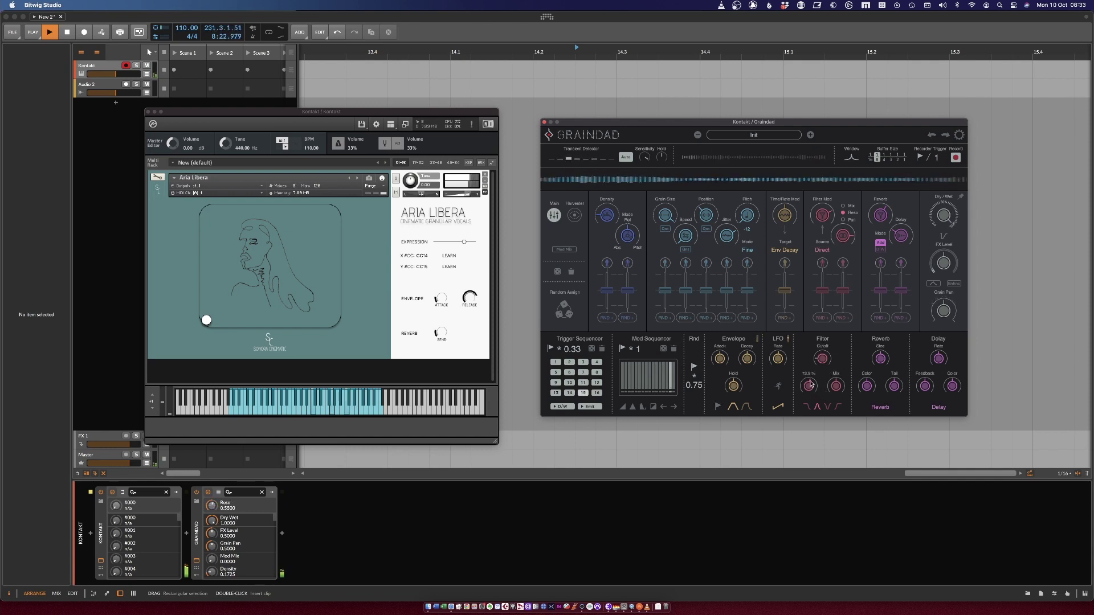
click(838, 386)
drag(839, 388, 829, 296)
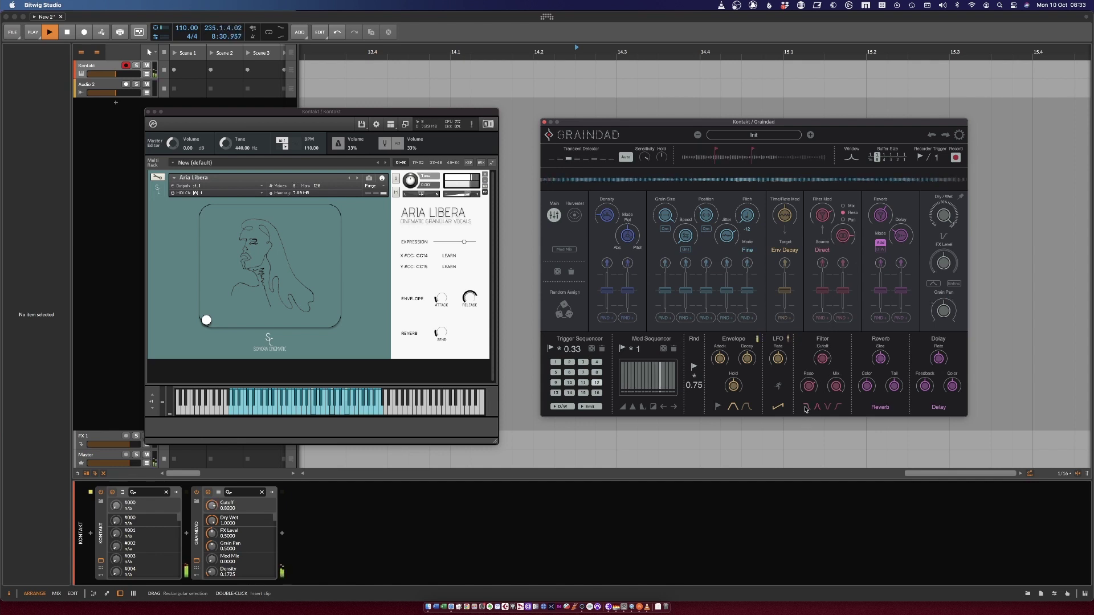
Try other filter shapes while sweeping the Cutoff down to 0.0000, and set the Cutoff to about 0.10.
drag(823, 358, 827, 415)
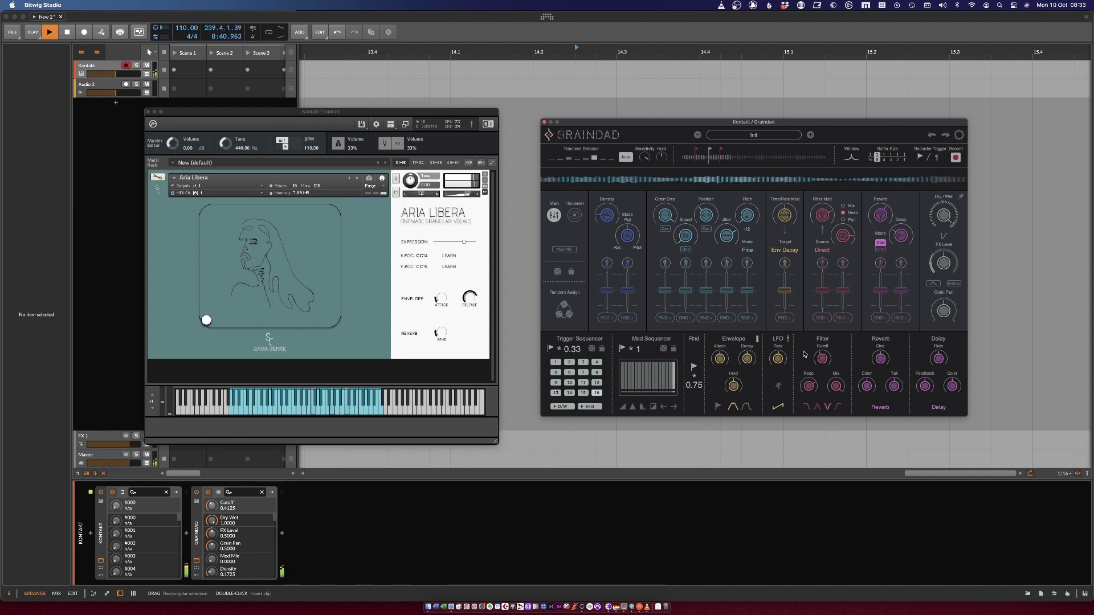
mouse_move(824, 362)
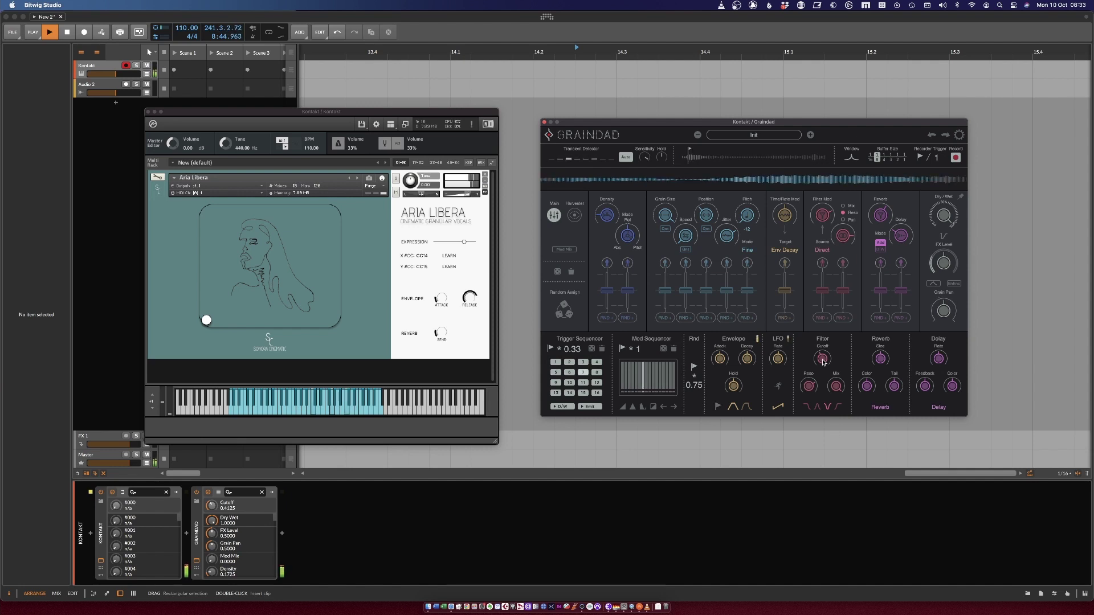
drag(823, 363, 823, 335)
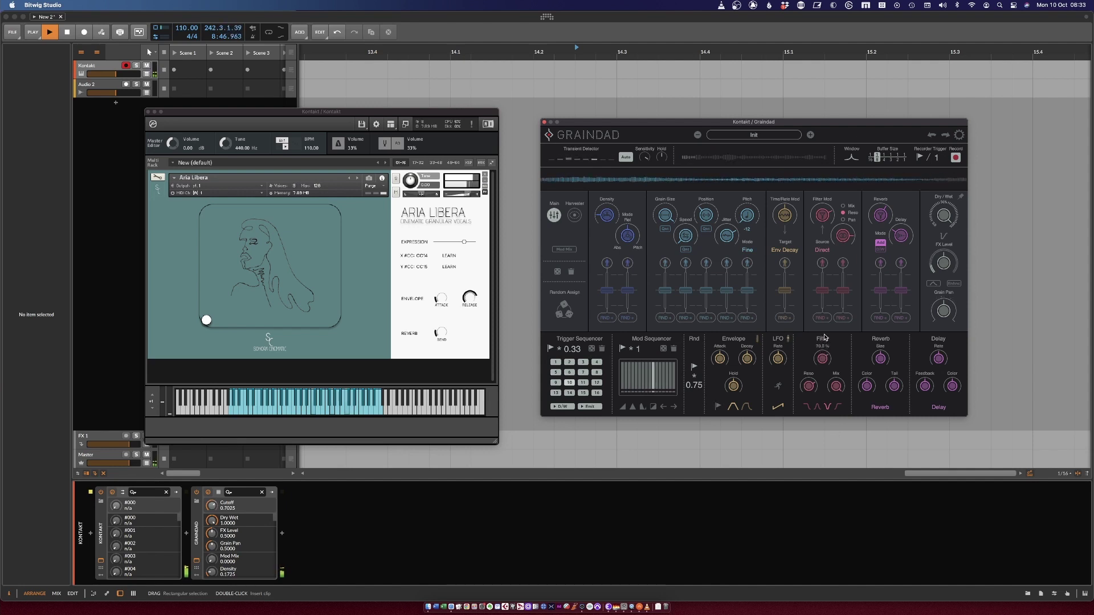
drag(801, 392, 816, 421)
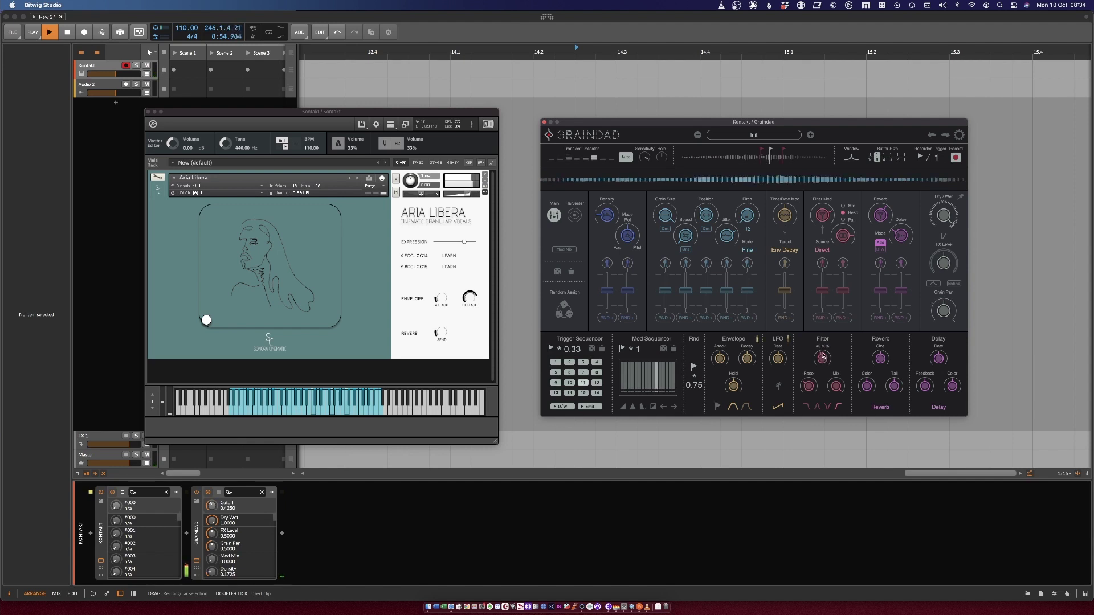
drag(830, 366, 831, 394)
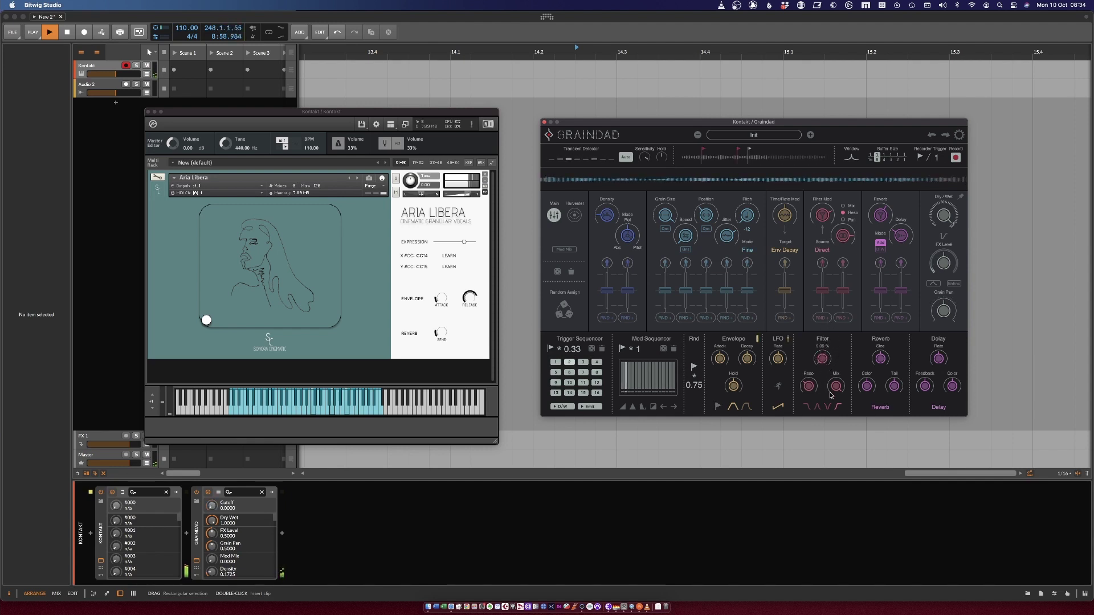
click(836, 386)
drag(827, 360, 827, 350)
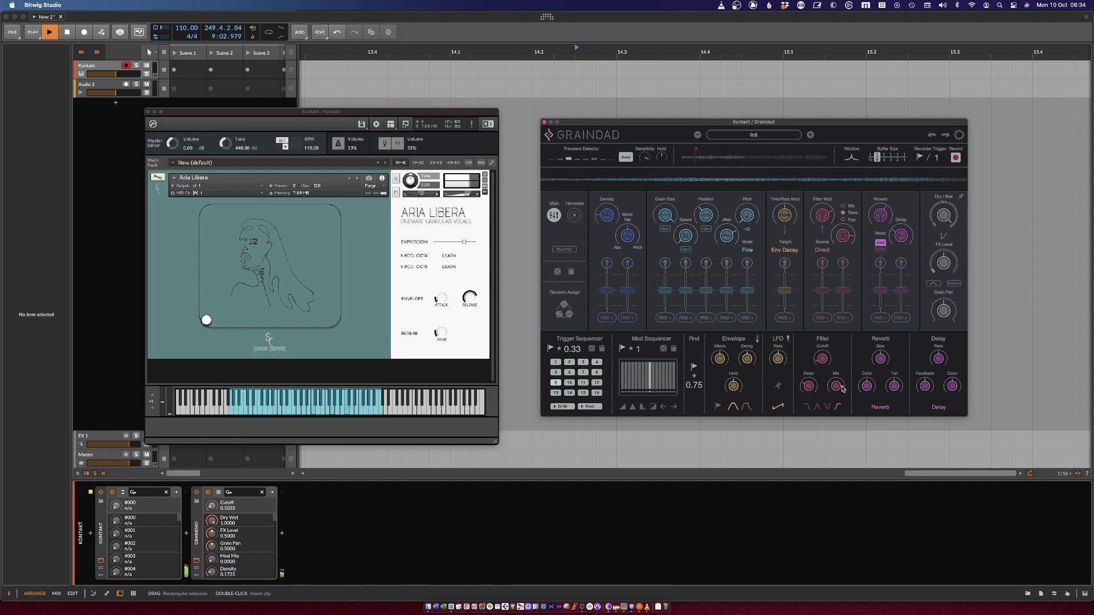
Reset Filter Mod to 0.5000 and raise the filter Cutoff to 0.5125.
click(824, 222)
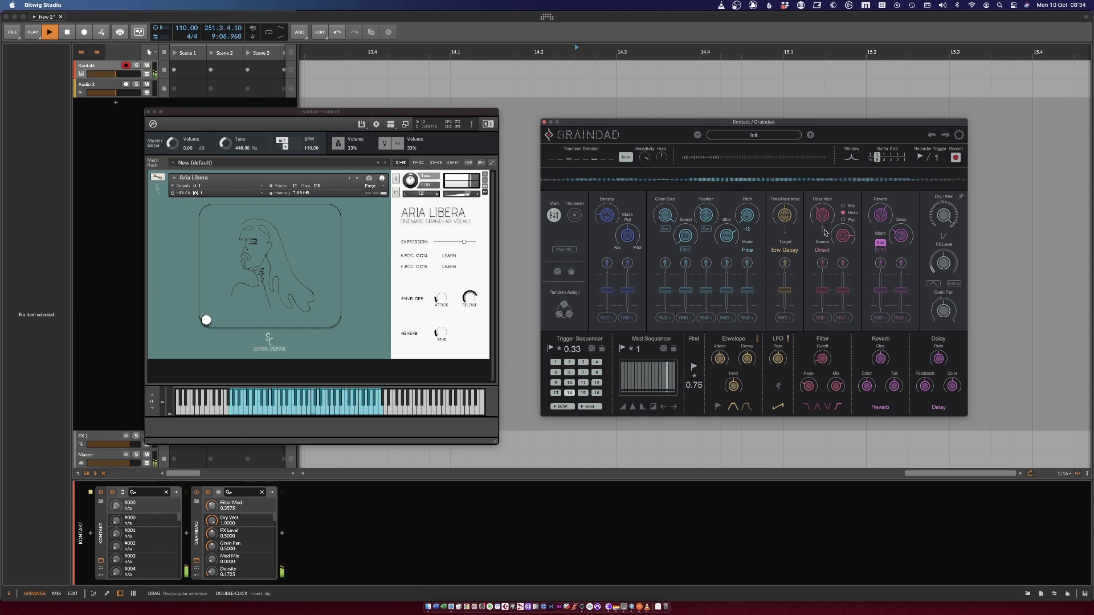
double_click(823, 222)
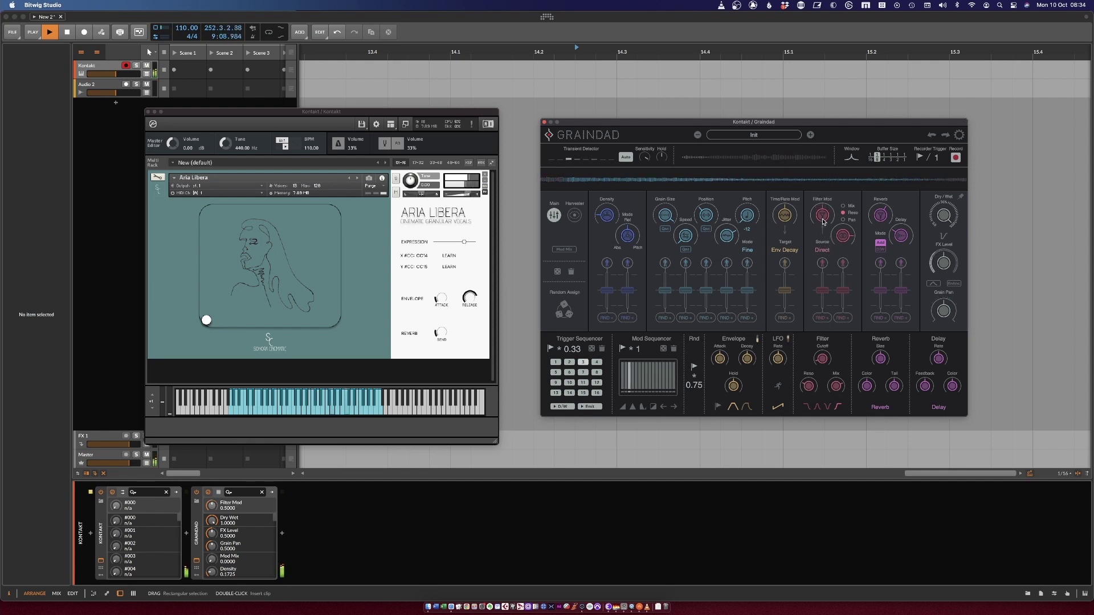
click(816, 348)
mouse_move(815, 333)
mouse_down()
mouse_move(816, 318)
mouse_move(816, 330)
mouse_up()
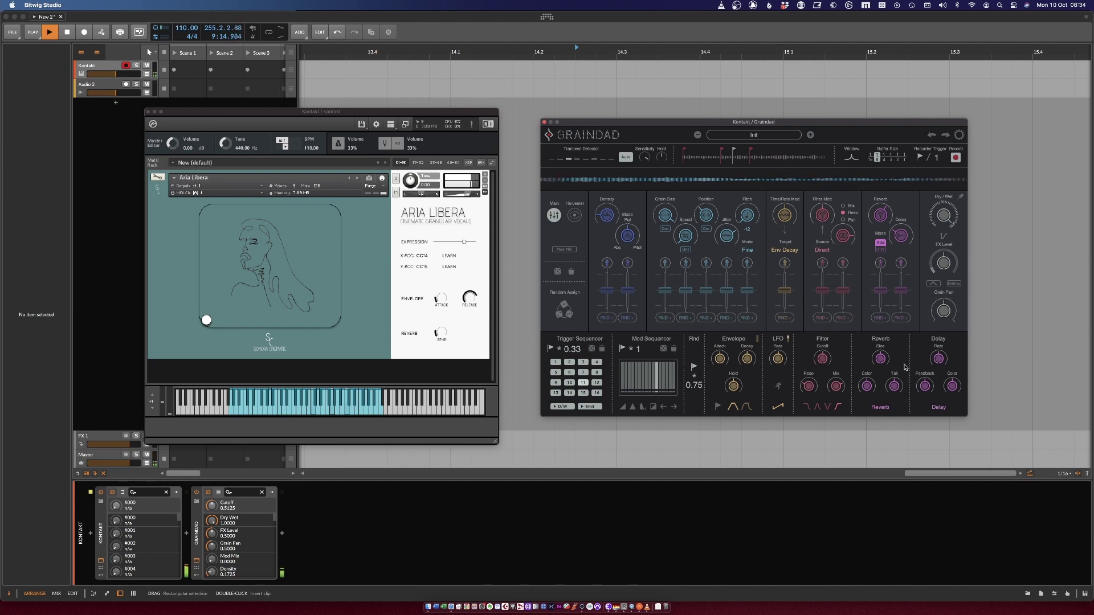
Set the Delay amount to 0.3125, with a delay Rate of 0.5900, Feedback of 0.3800 and Color of 0.6597.
drag(881, 216, 890, 249)
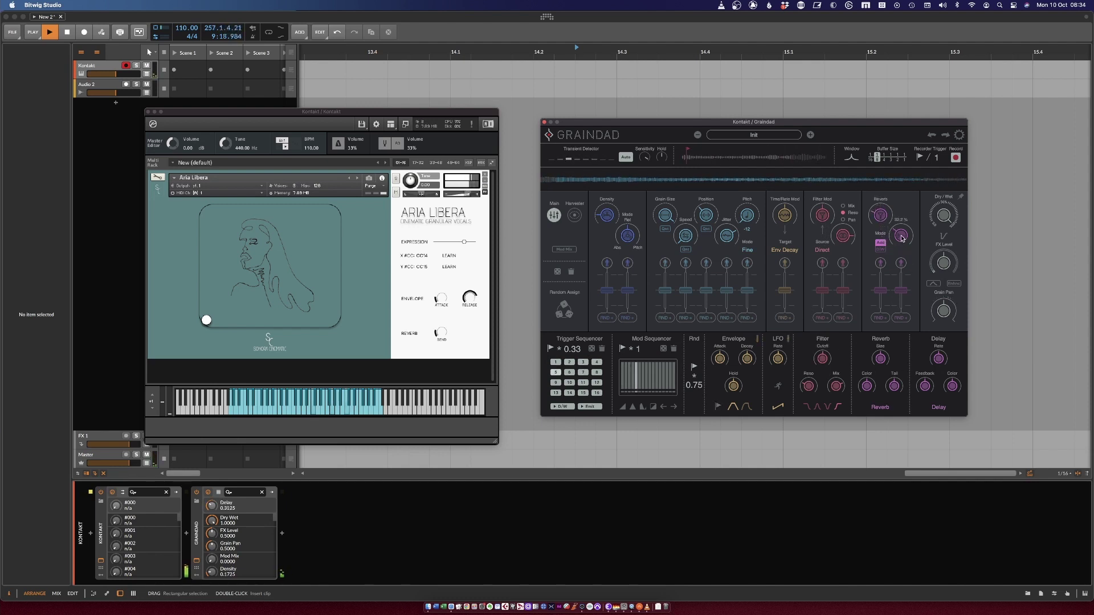
click(939, 354)
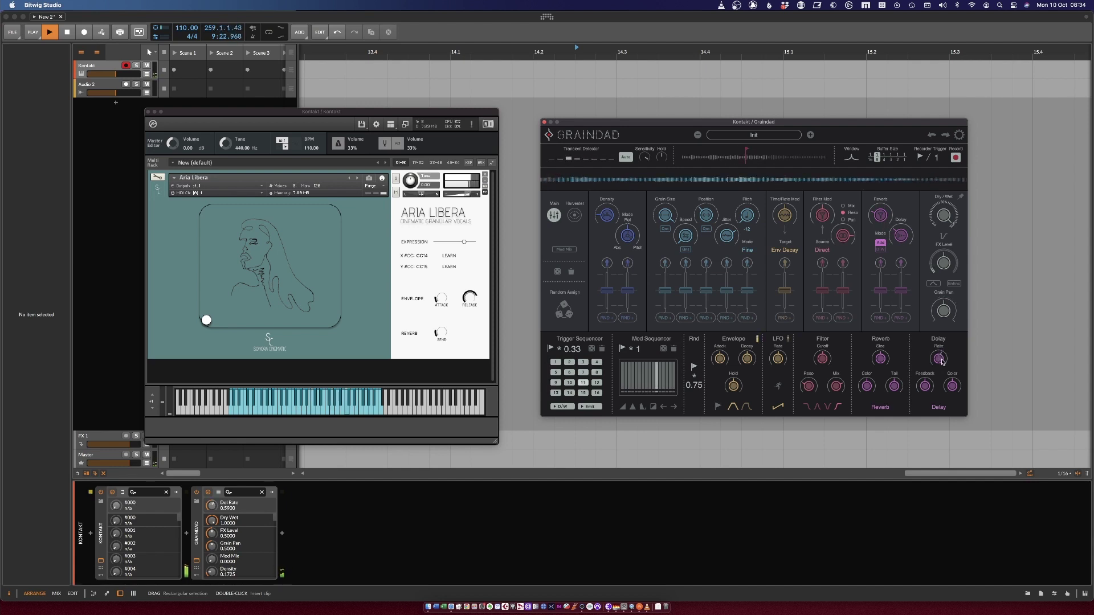
click(932, 386)
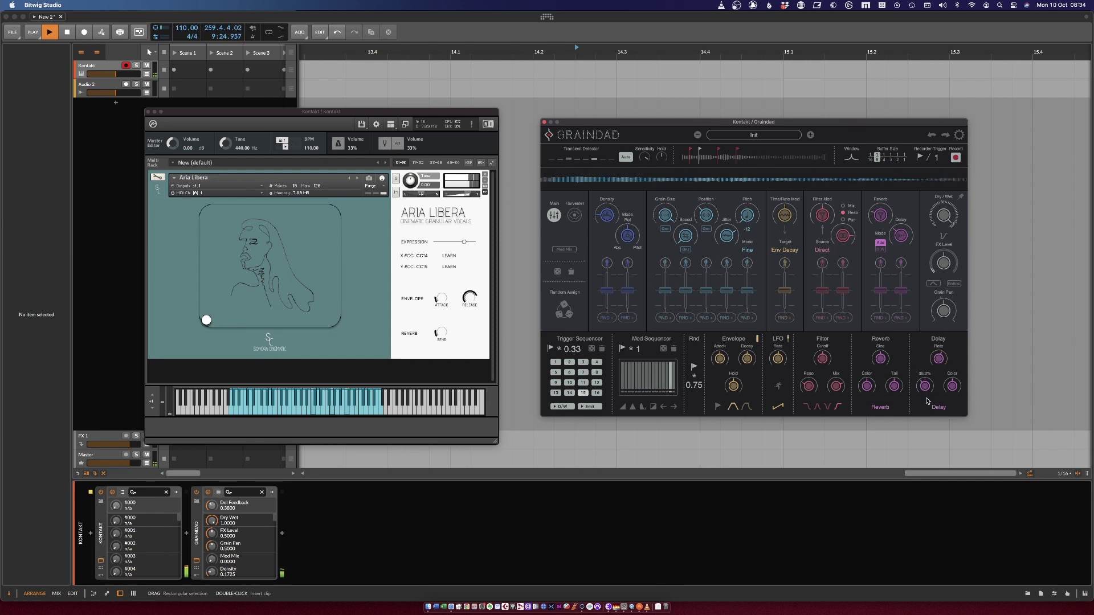
drag(956, 377, 951, 384)
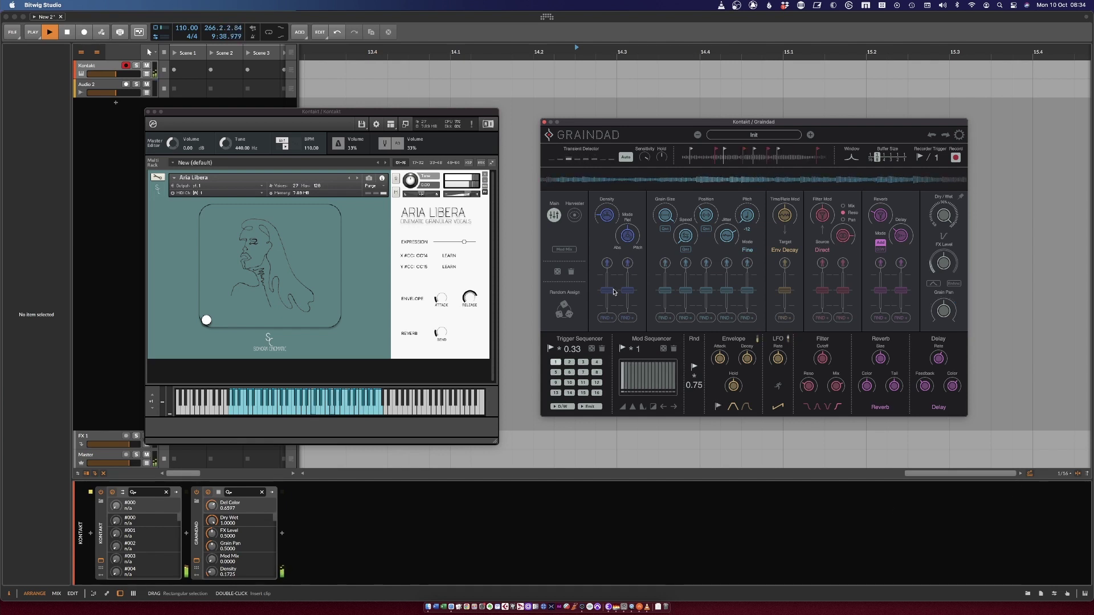
Raise the grain Density, reduce the Grain Size and lower the Dry/Wet mix.
drag(606, 221, 597, 178)
drag(665, 217, 663, 269)
drag(943, 215, 940, 246)
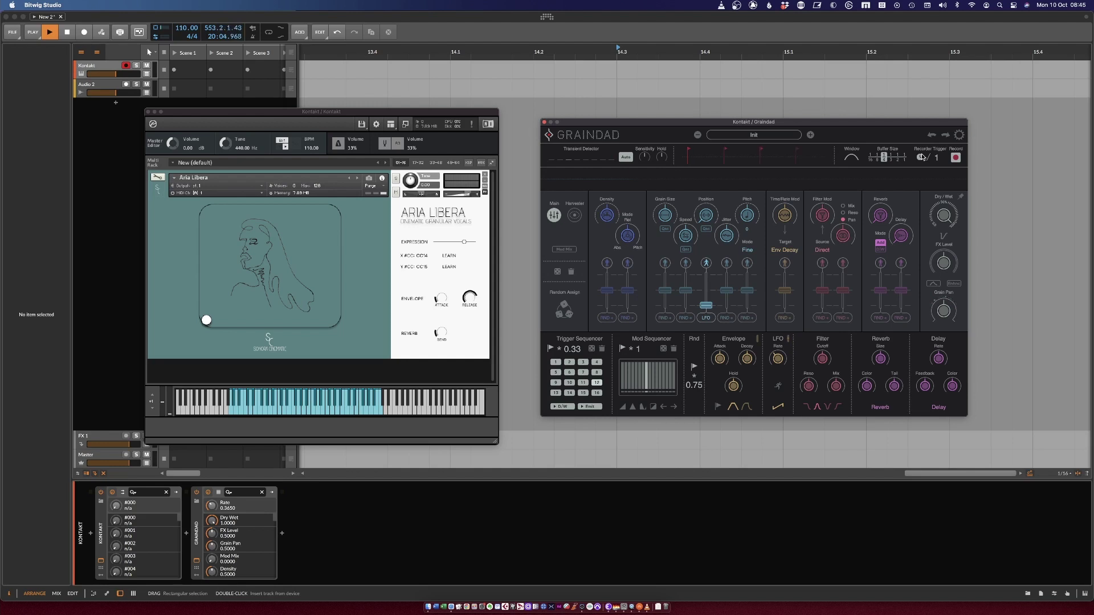
Enable the LFO modulation of the grain Position and set its amount to 0.7000.
drag(705, 305, 704, 282)
click(707, 269)
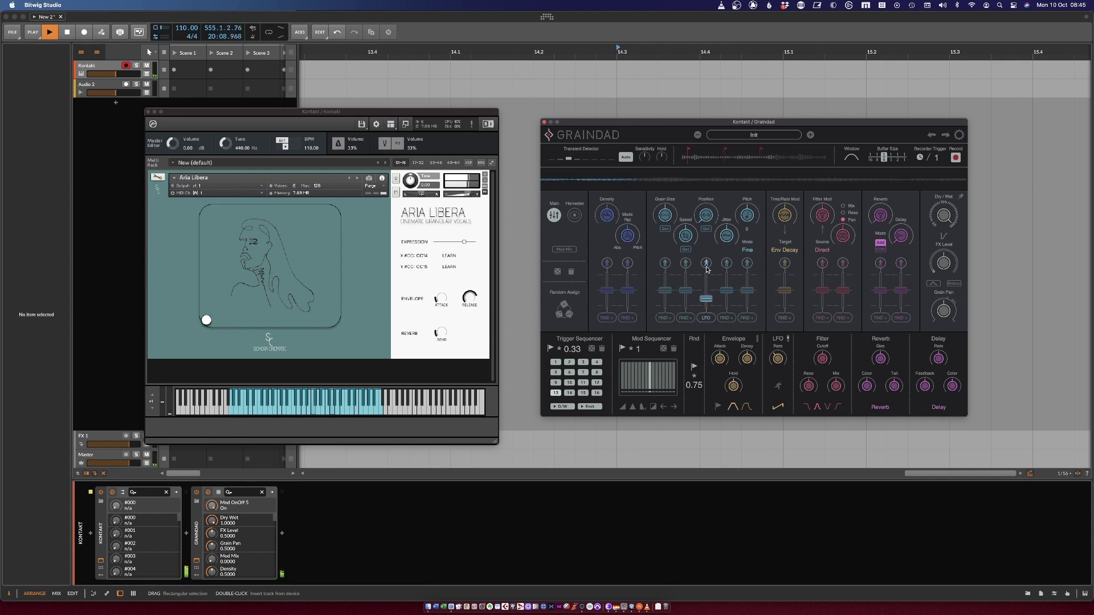
drag(706, 298, 706, 288)
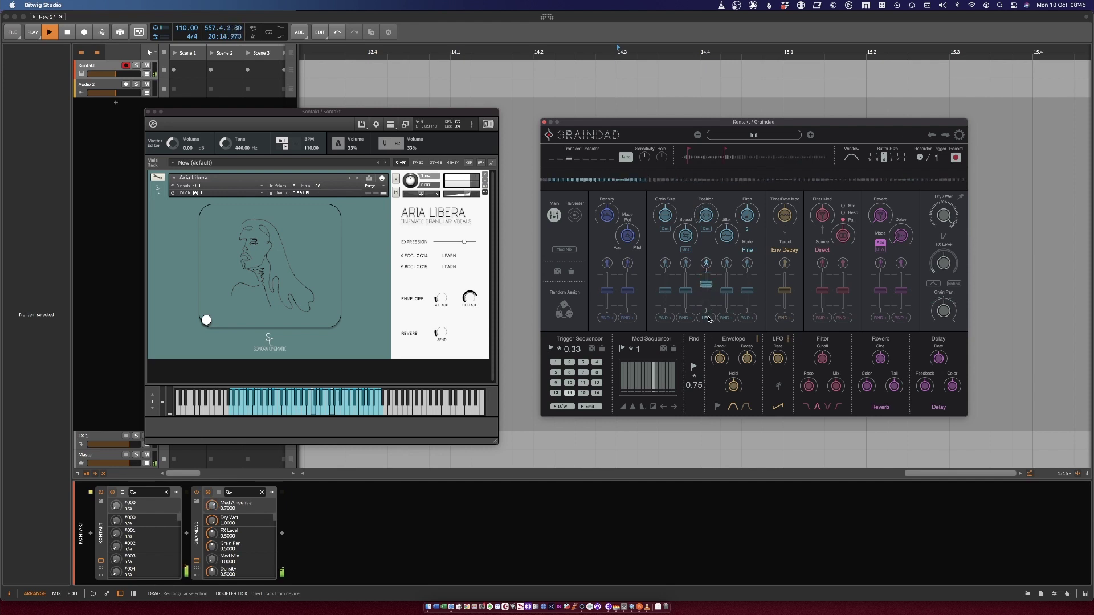
Increase the LFO modulation amount on Position, set the LFO Rate to 0.5975 and turn on Position quantization.
click(706, 318)
click(707, 297)
drag(707, 284, 710, 279)
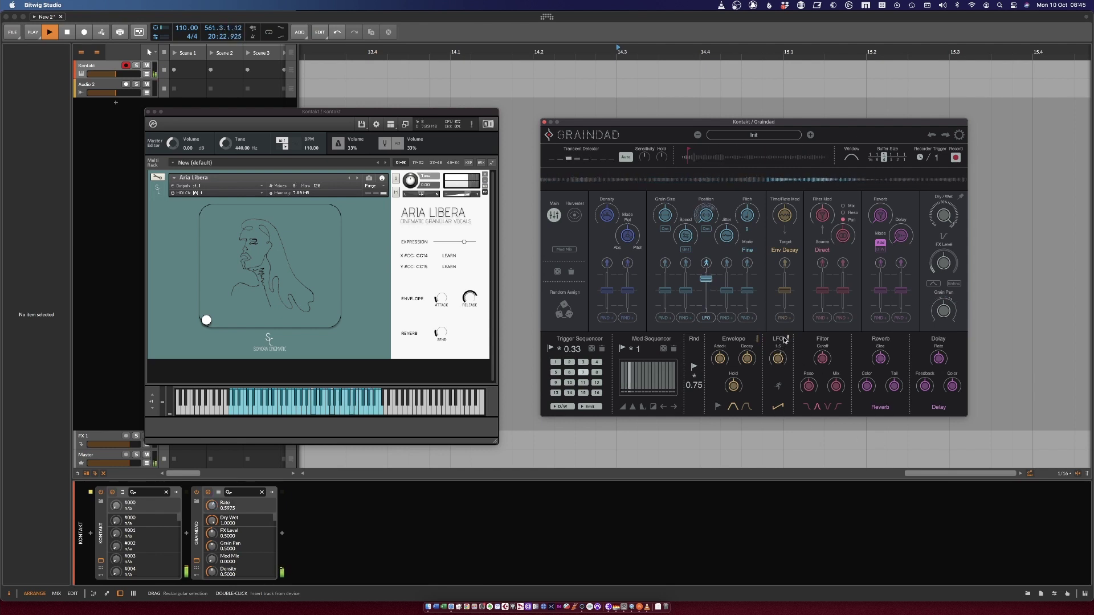
drag(708, 225, 710, 182)
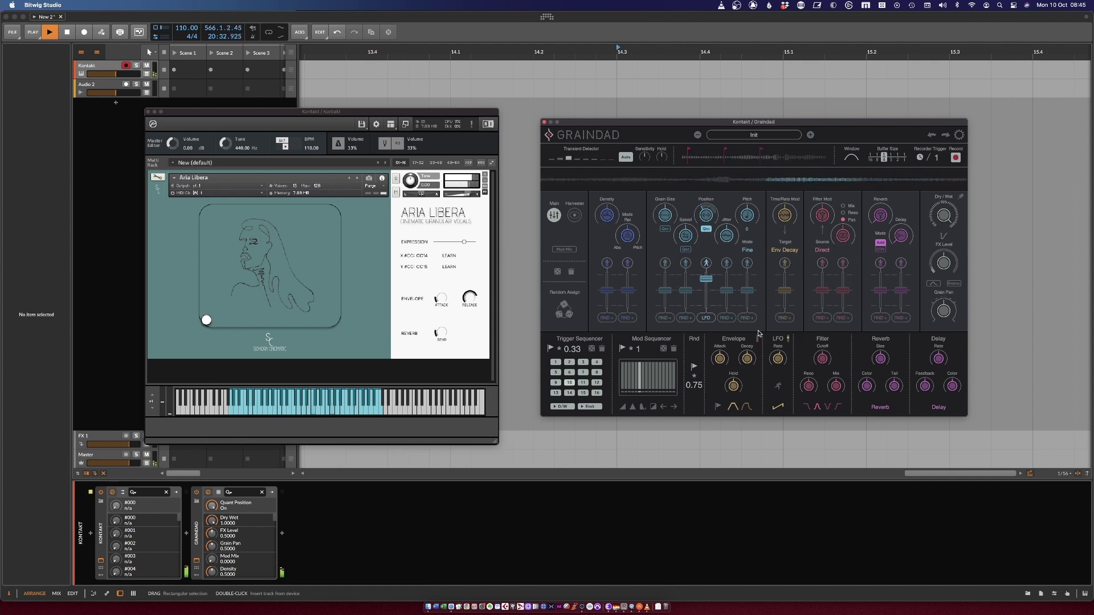
Enable ENV modulation of the Grain Size, set Grain Size to 0.2375 and set the envelope Hold to 0.5800.
click(665, 318)
click(691, 343)
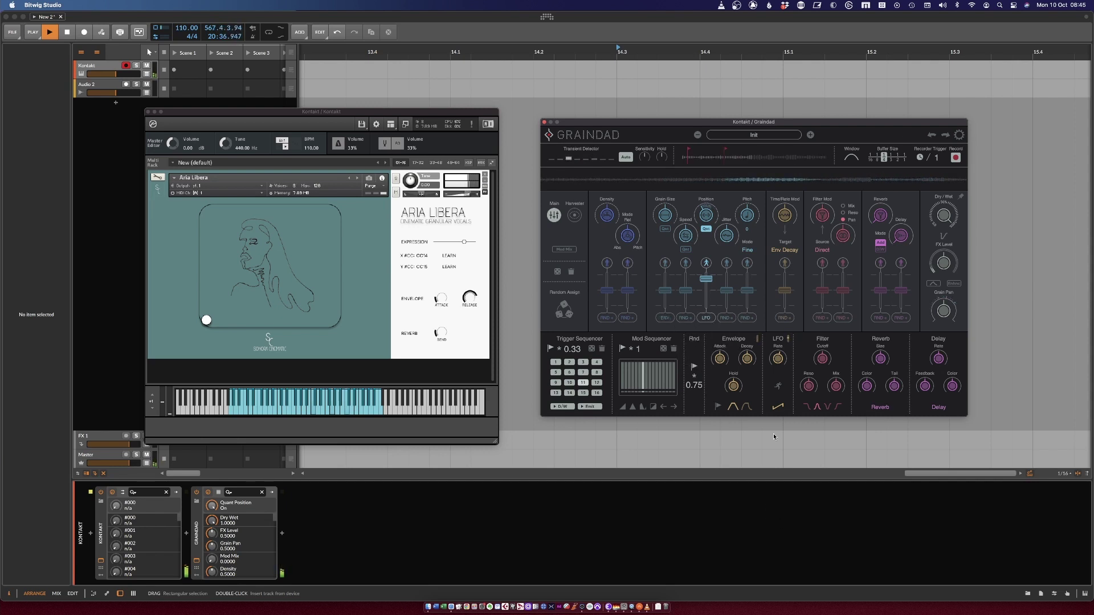
drag(717, 362, 728, 383)
click(668, 266)
drag(667, 294, 669, 278)
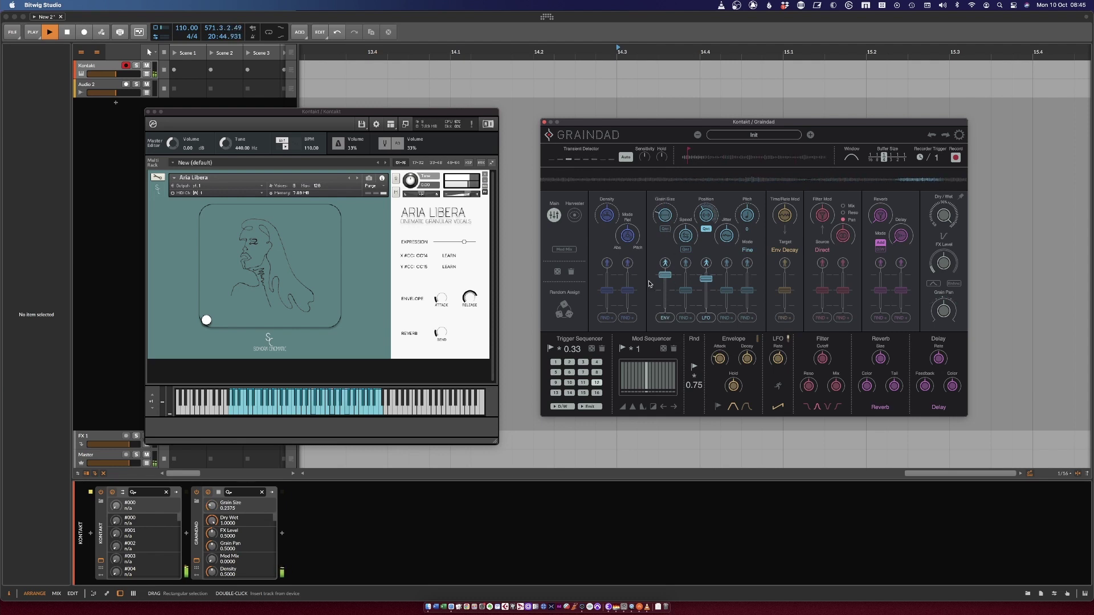
drag(750, 348, 752, 342)
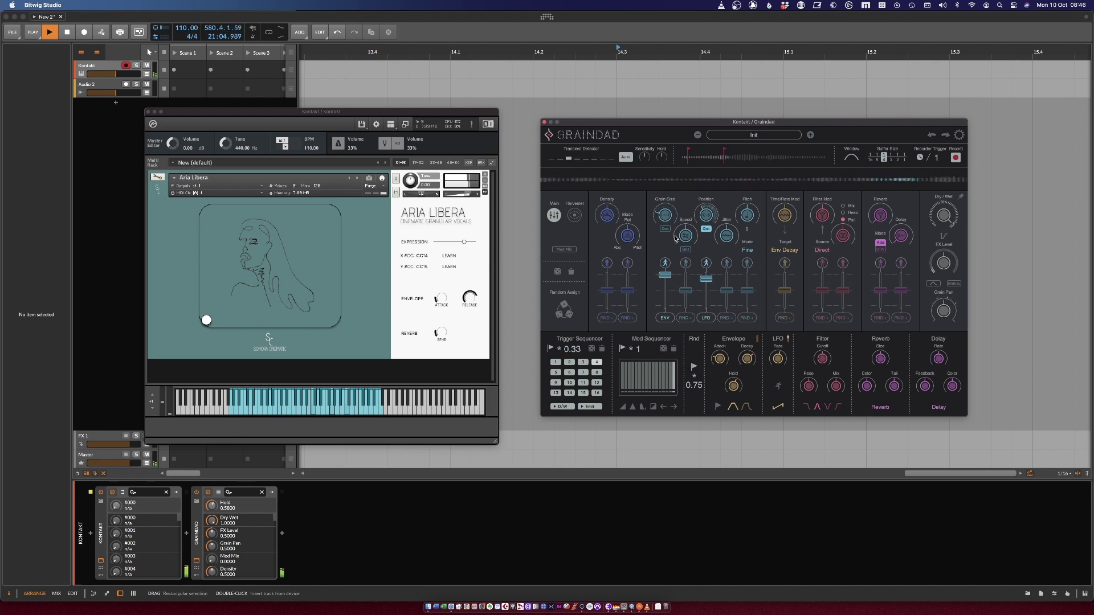
Enable RND+ modulation on the quantized grain Speed, adjust its amount and set the randomizer clock to 0.75 after trying 2.
click(686, 250)
drag(686, 290, 687, 281)
drag(698, 390, 701, 363)
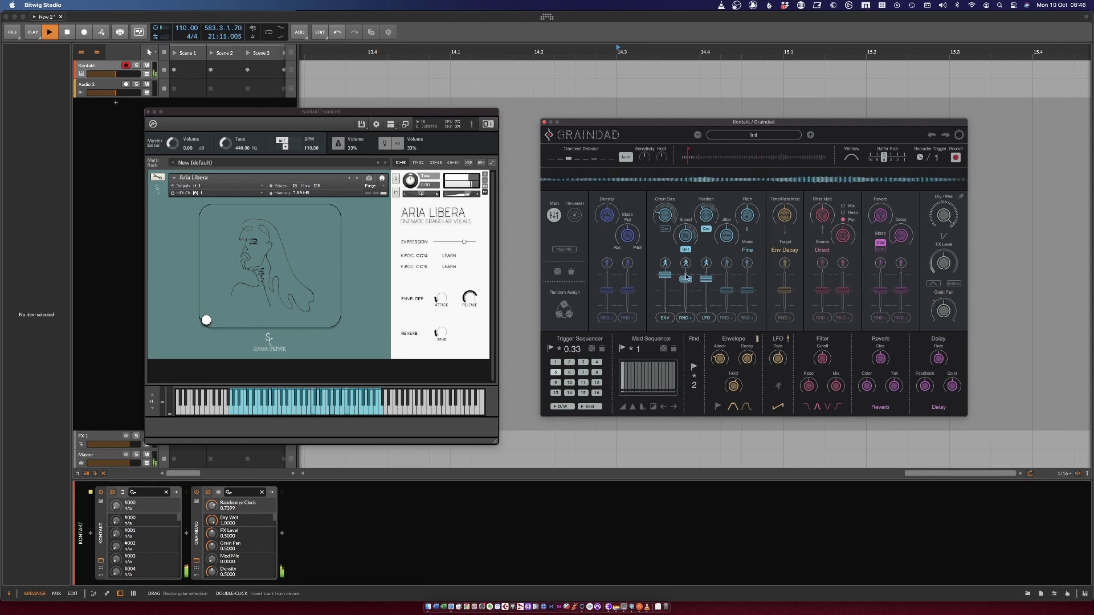
drag(687, 281, 688, 286)
drag(697, 392, 698, 420)
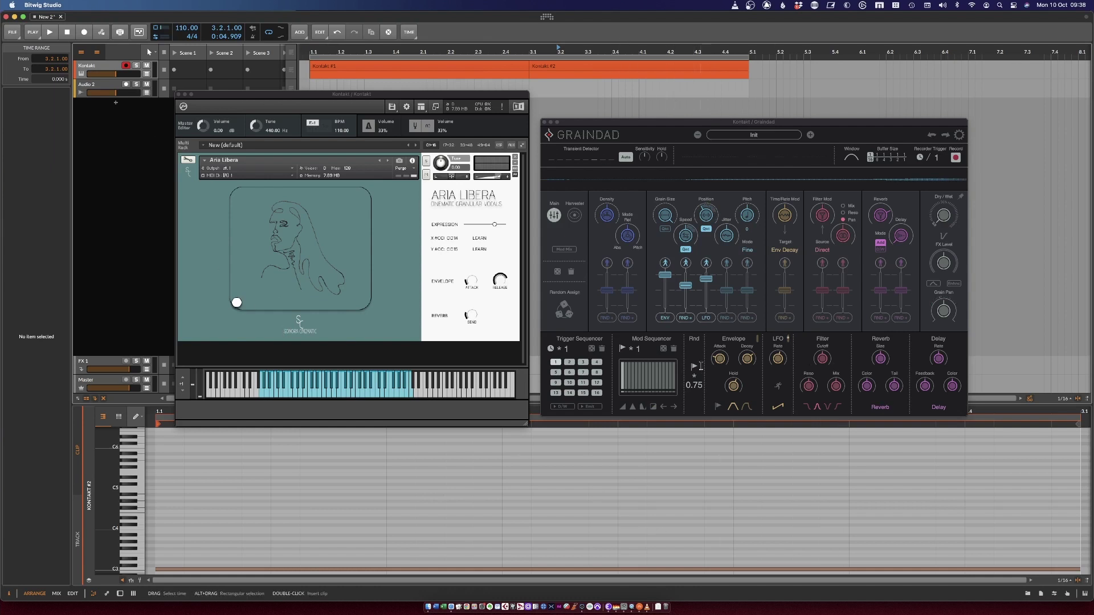
Change the Trigger Sequencer's mode option below its steps and set its clock rate to 2.
click(560, 408)
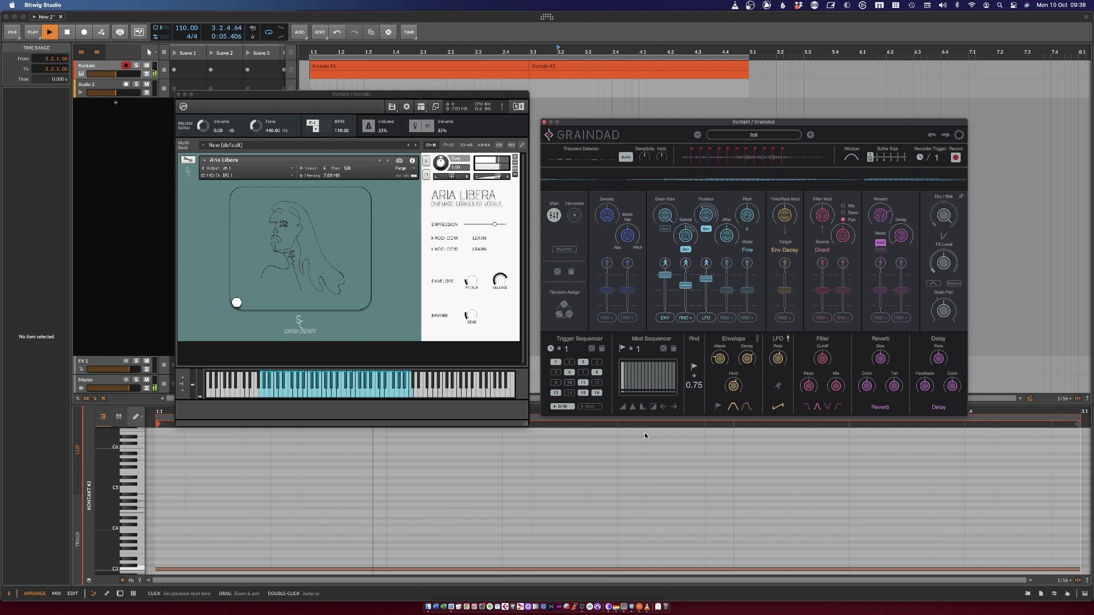
drag(567, 349, 566, 322)
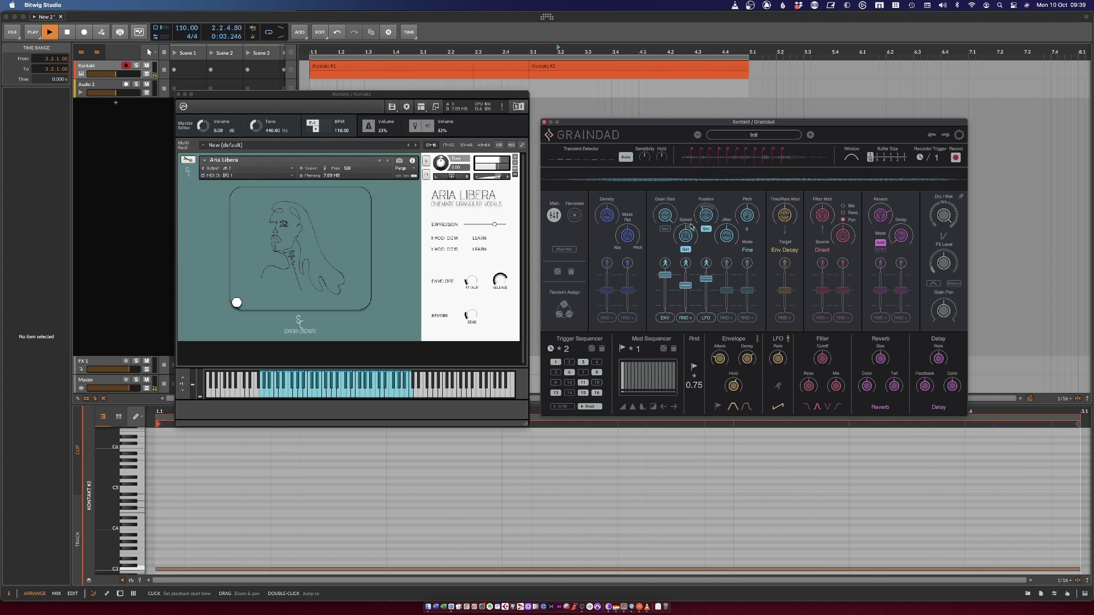
Readjust the Grain Size, slightly reduce its ENV modulation amount and toggle the Transient Detector's Auto option.
drag(666, 217, 684, 275)
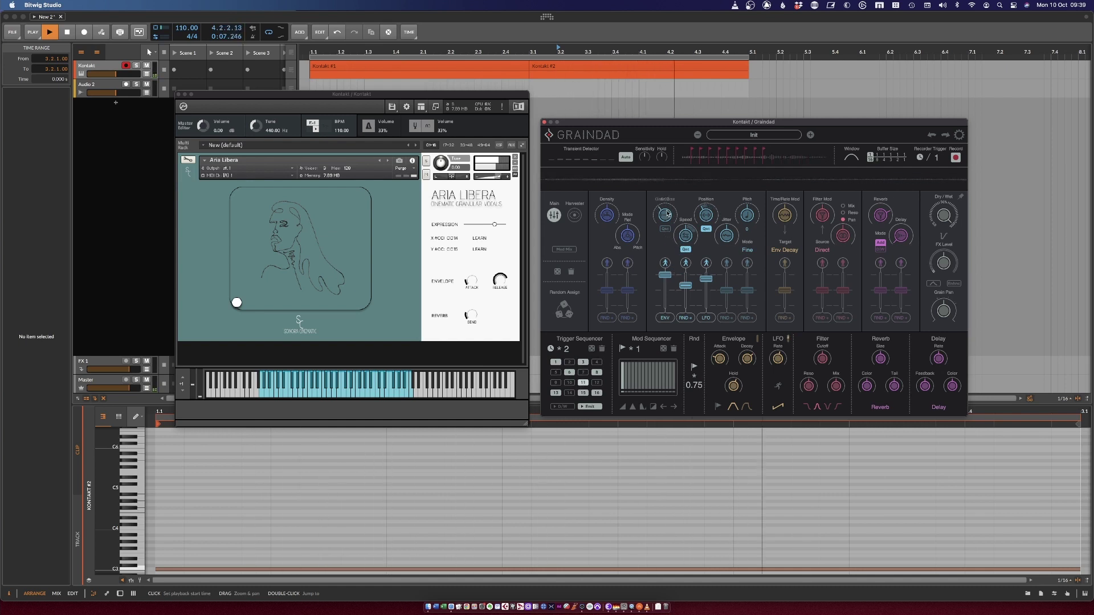
drag(671, 279, 672, 285)
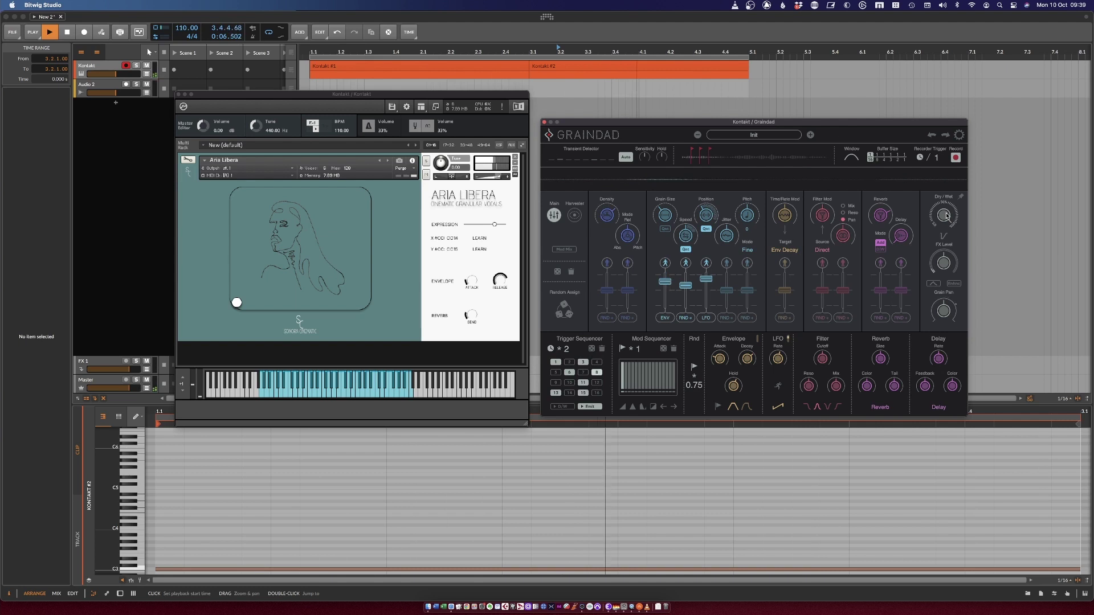
drag(665, 218, 667, 208)
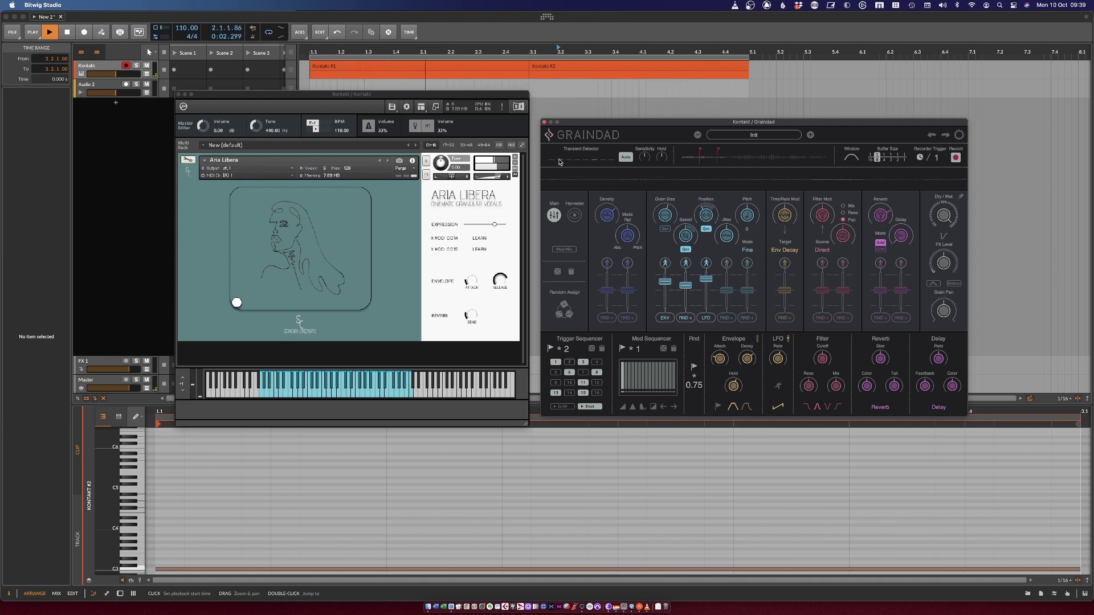
click(625, 158)
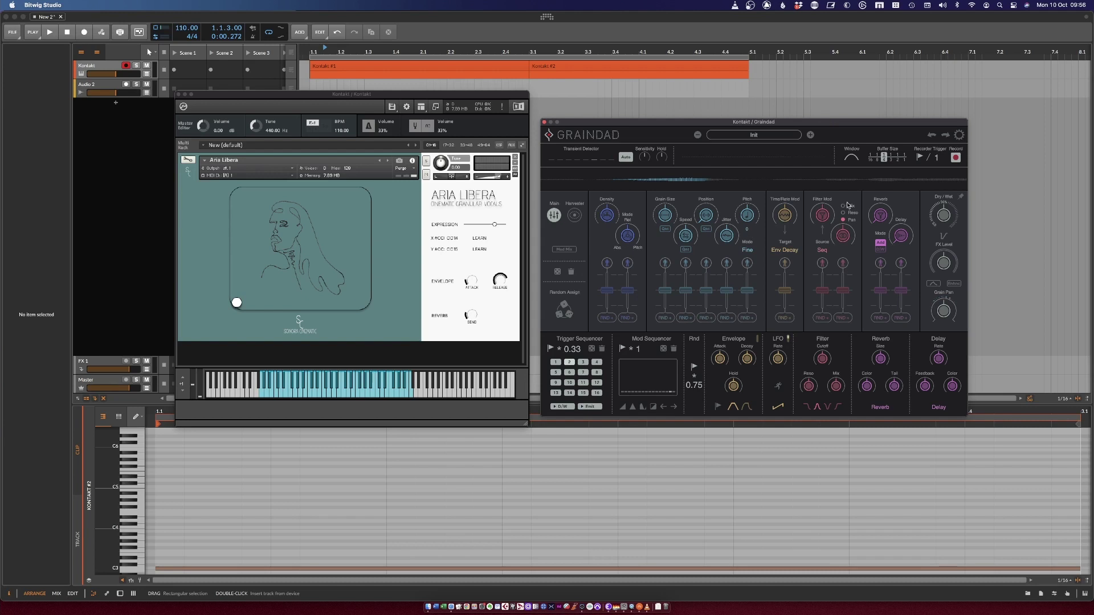
Move the Graindad window slightly higher and start playback.
drag(816, 119, 819, 106)
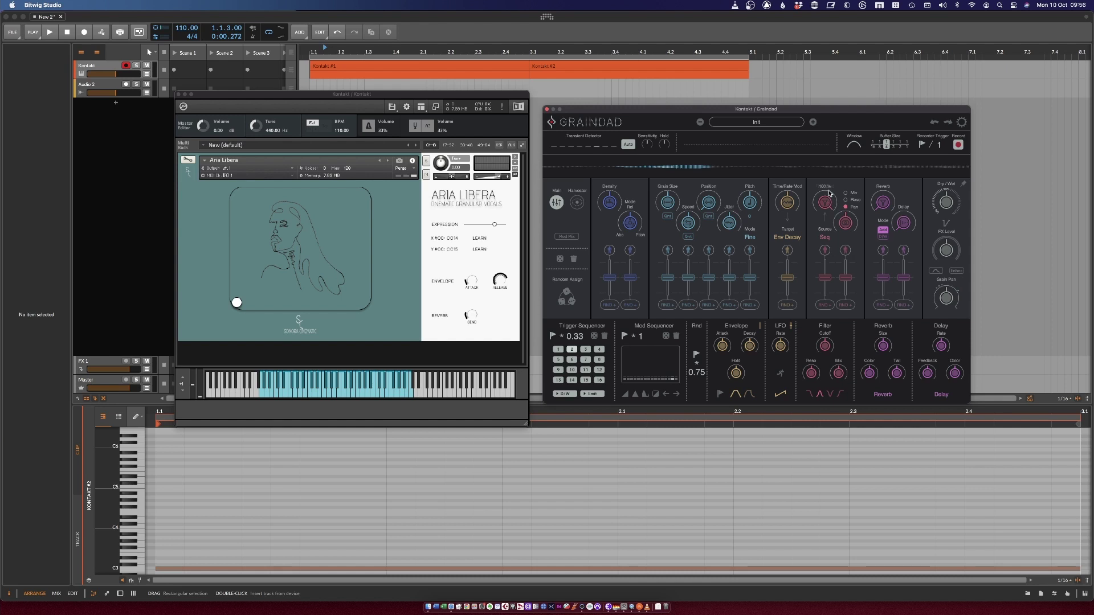
click(826, 238)
click(850, 262)
key(space)
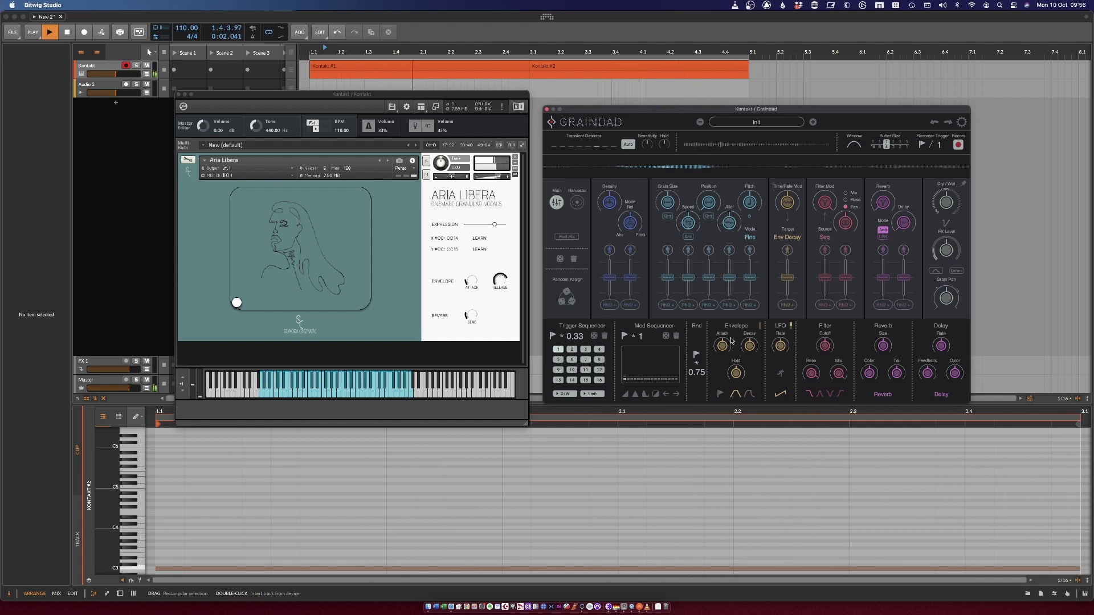
Randomize the Mod Sequencer's steps, shift the pattern one step earlier and set its clock-synced rate to 4.
click(653, 369)
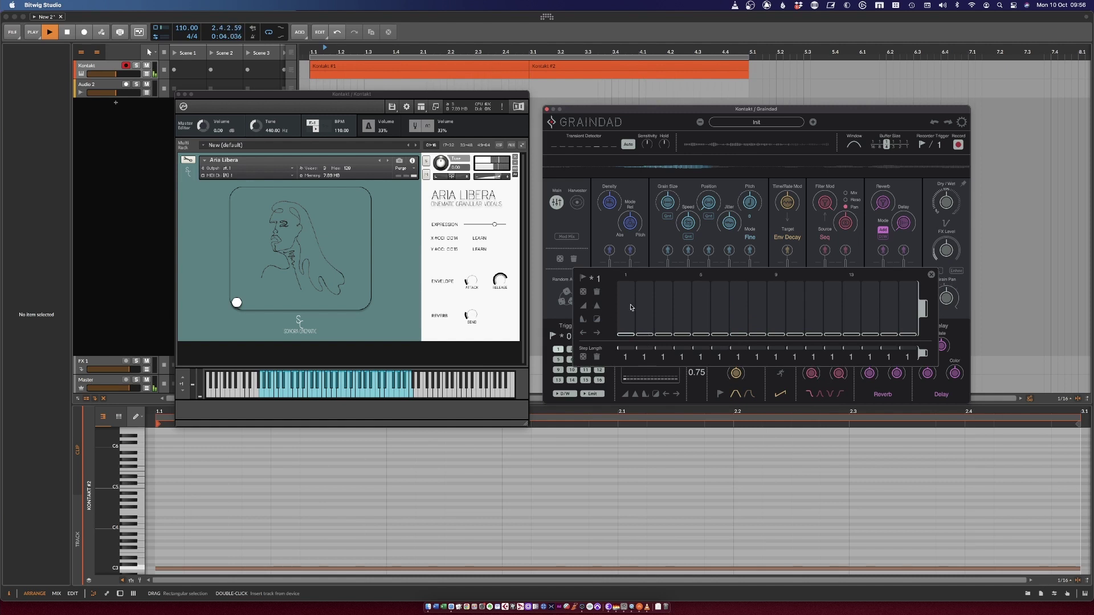
click(584, 296)
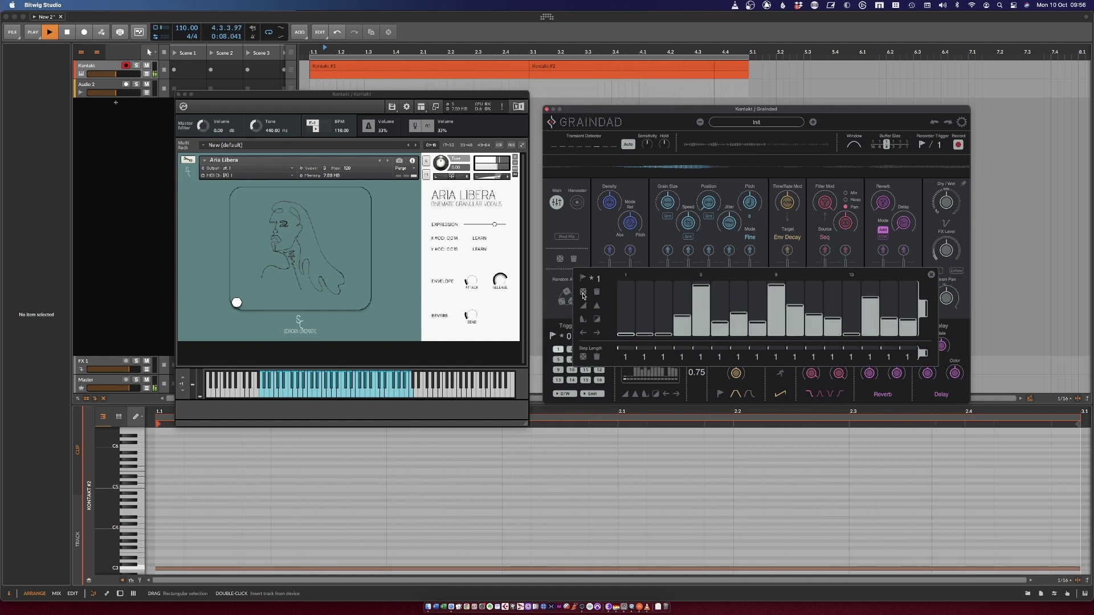
click(670, 394)
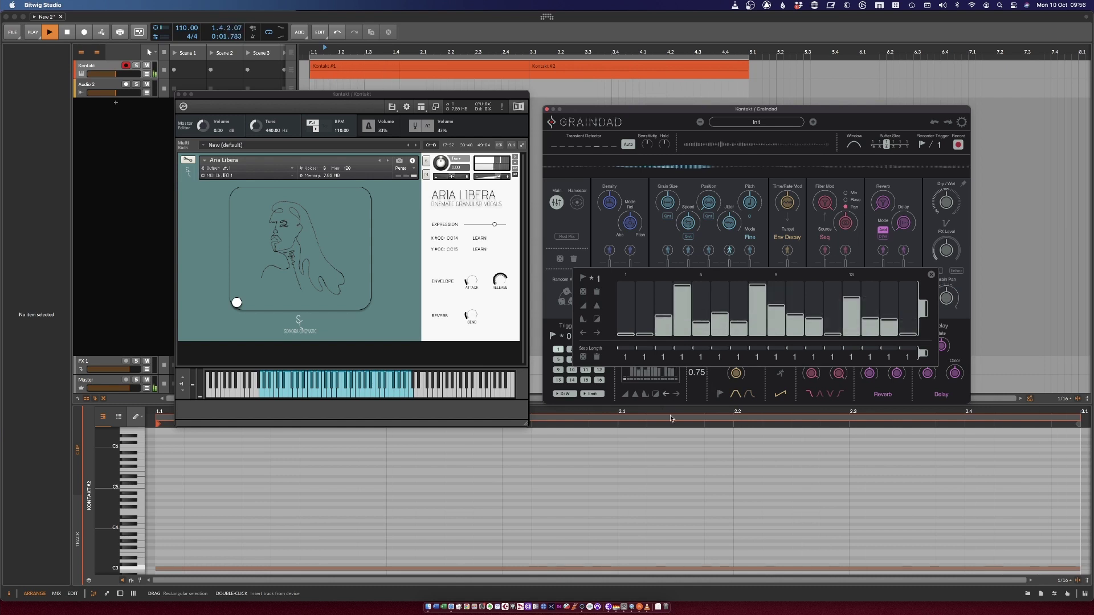
click(933, 275)
click(625, 337)
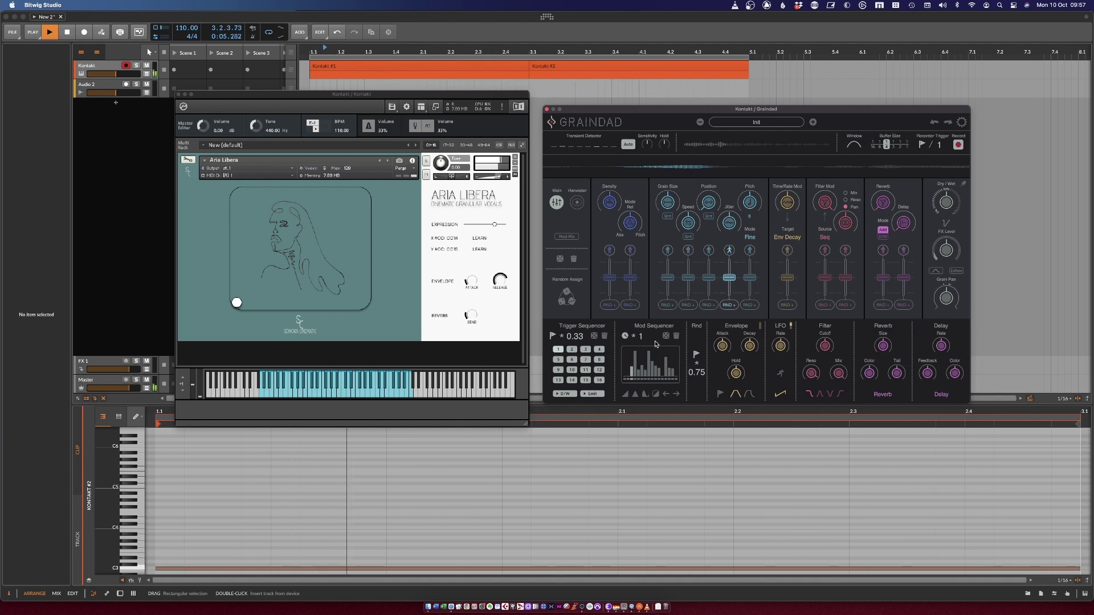
drag(639, 336, 640, 325)
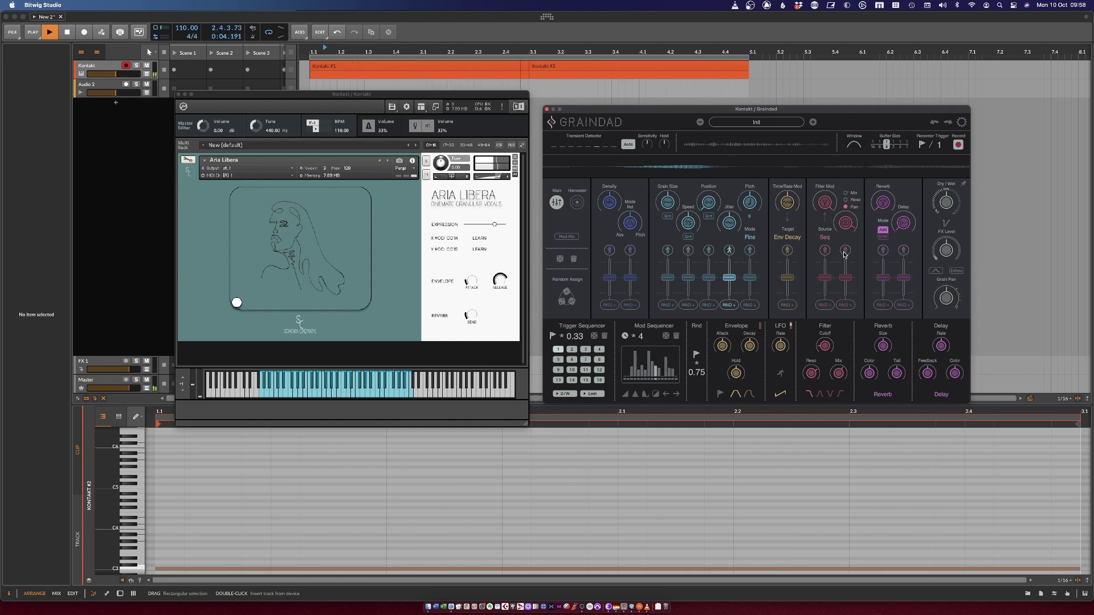
Raise the modulation amount on the filter section's Pan and set its modulation source to Mod Sequencer.
drag(849, 274, 851, 264)
click(845, 306)
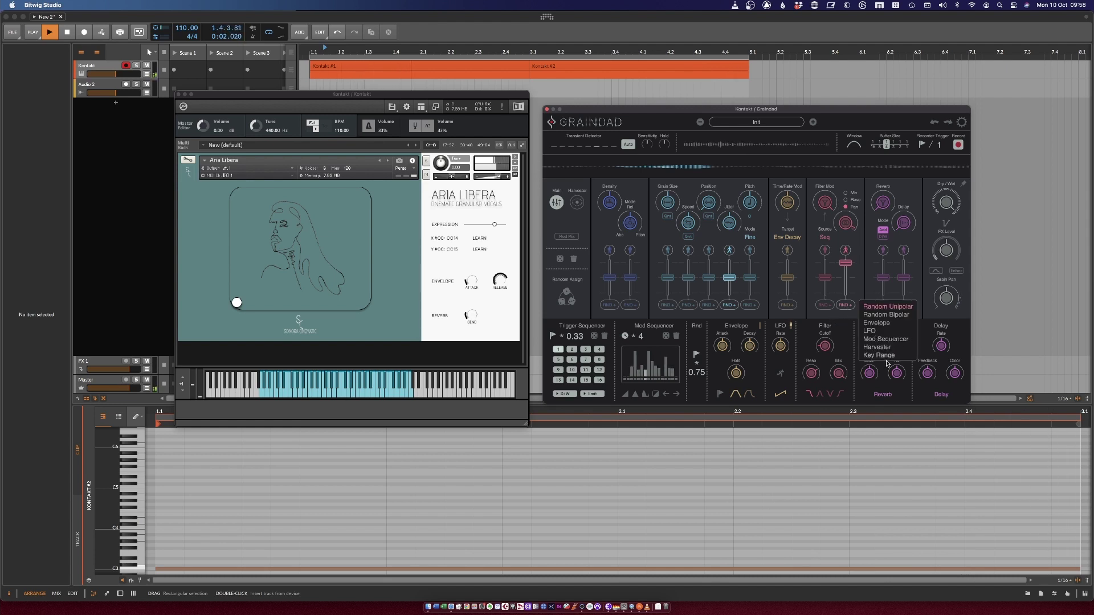
click(890, 341)
Raise step 1 and lower steps 3, 4 and 8 of the Mod Sequencer, and pull down Pan's modulation amount.
click(664, 365)
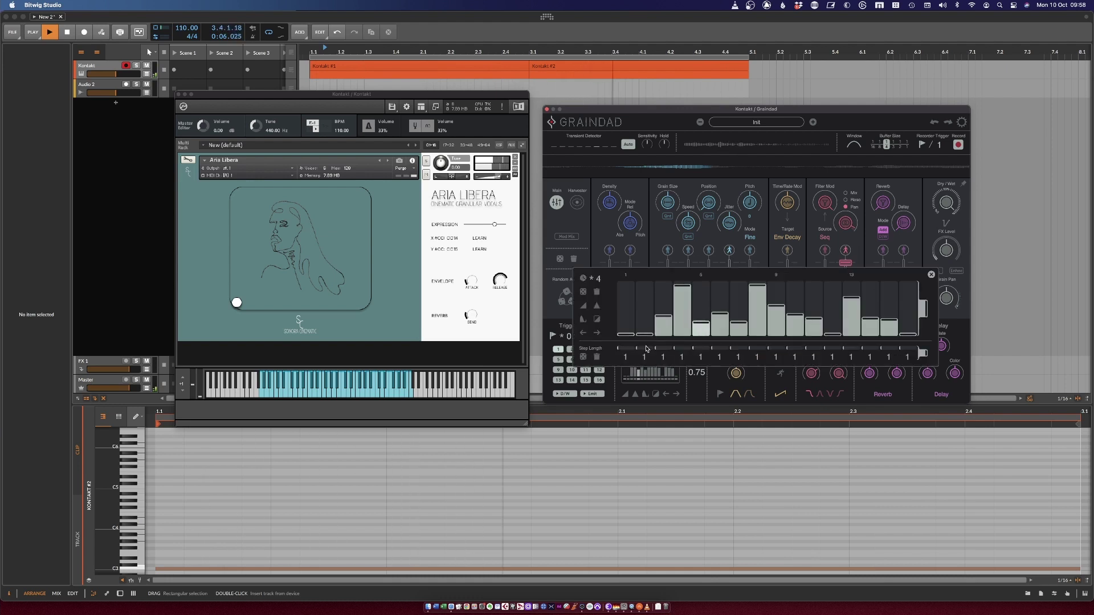
click(626, 299)
click(663, 326)
click(682, 289)
click(757, 293)
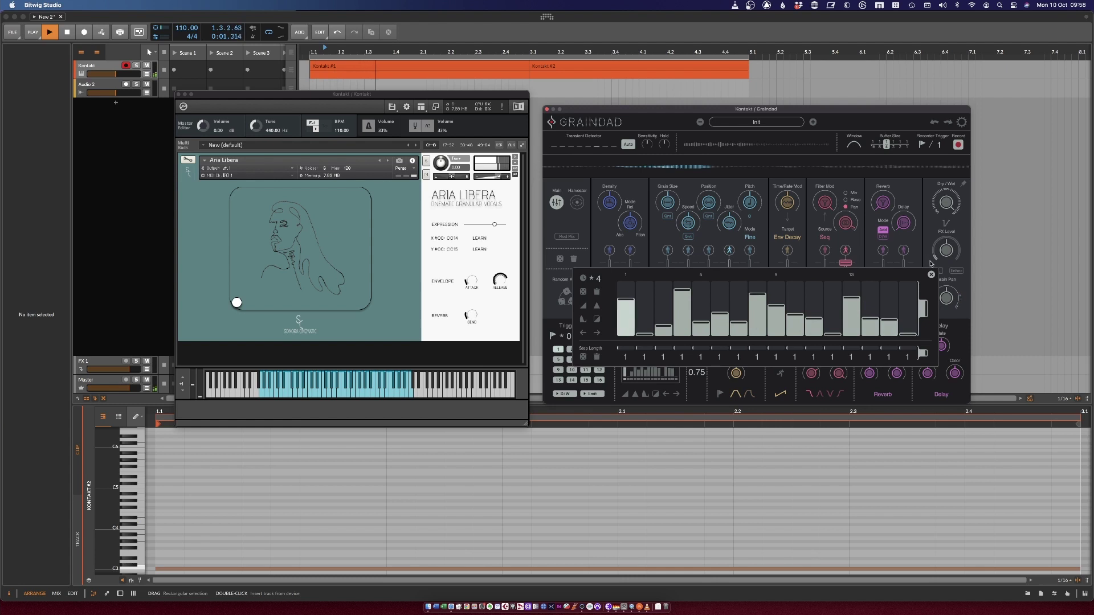
click(931, 274)
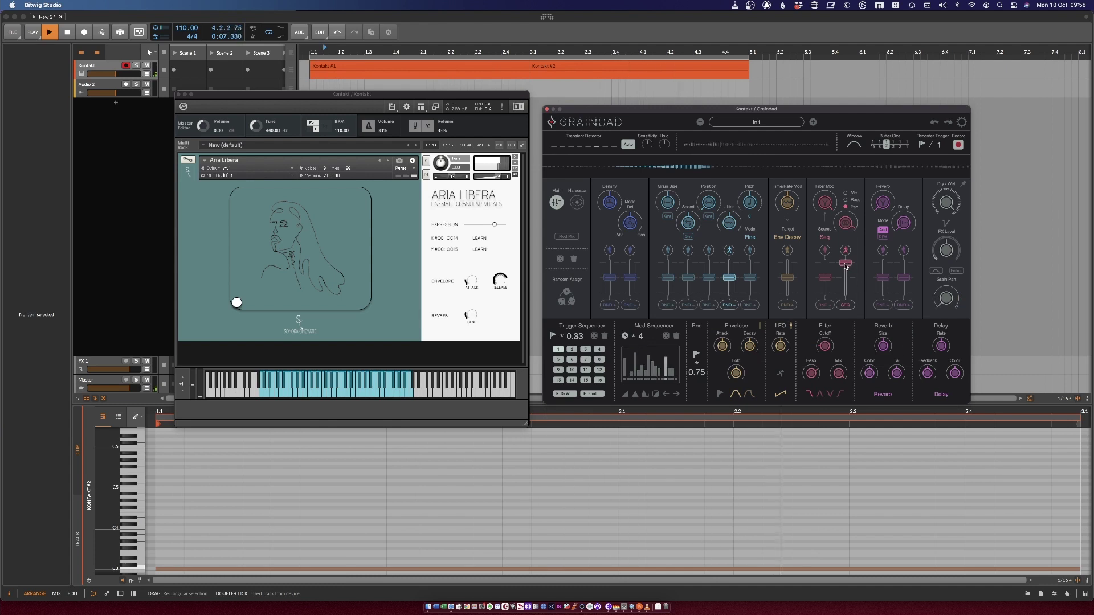
drag(845, 265, 848, 296)
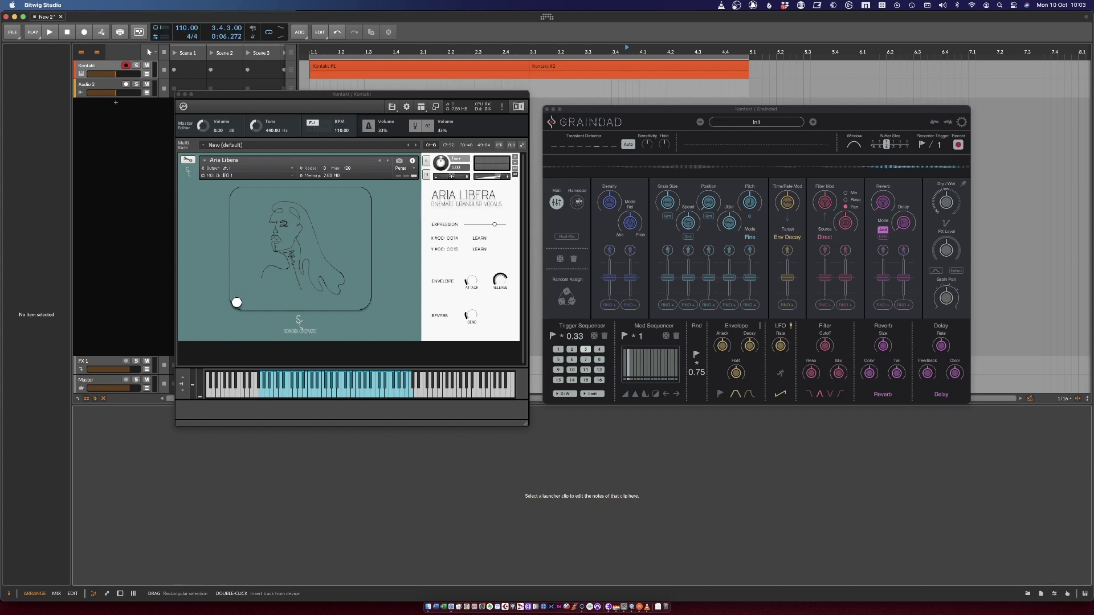
Open the Harvester view and move its puck between the parameters, briefly revealing the hidden strip of main controls.
click(578, 202)
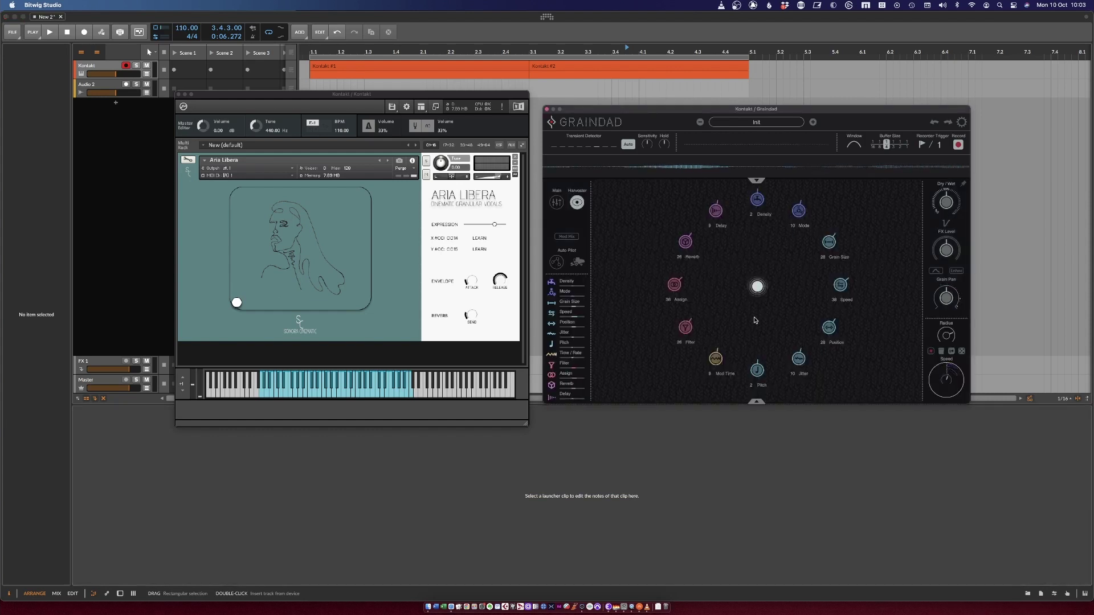
drag(759, 289, 797, 299)
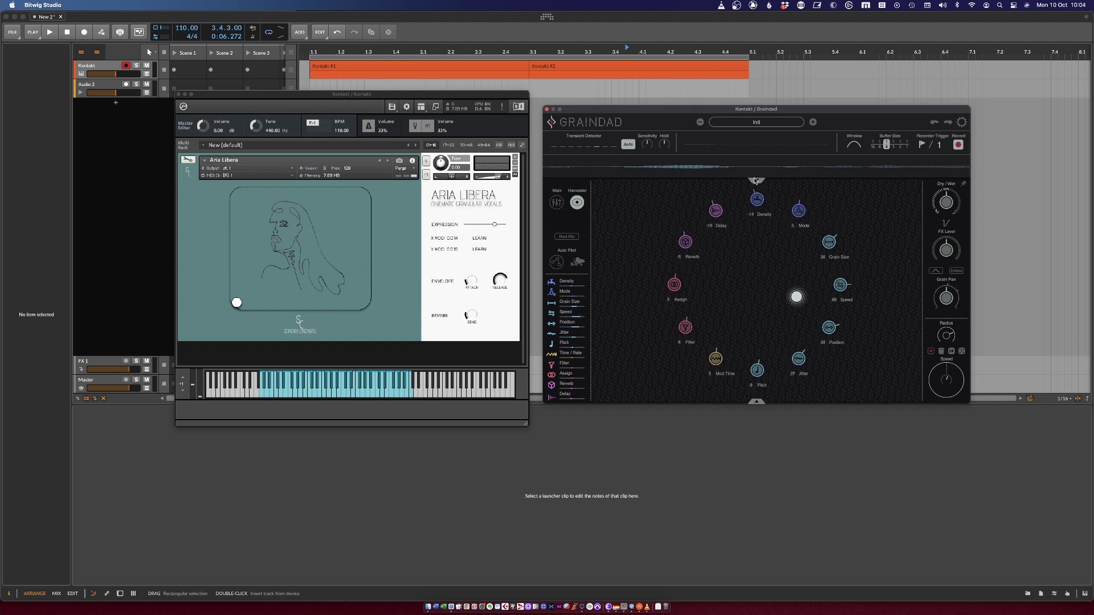
click(755, 181)
click(757, 247)
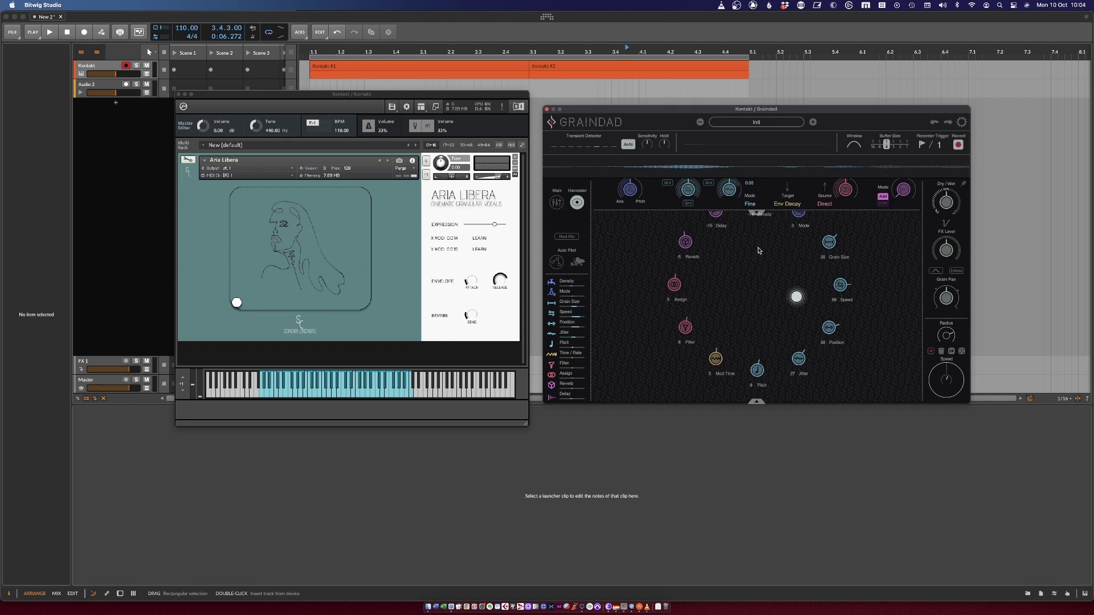
drag(797, 296, 748, 285)
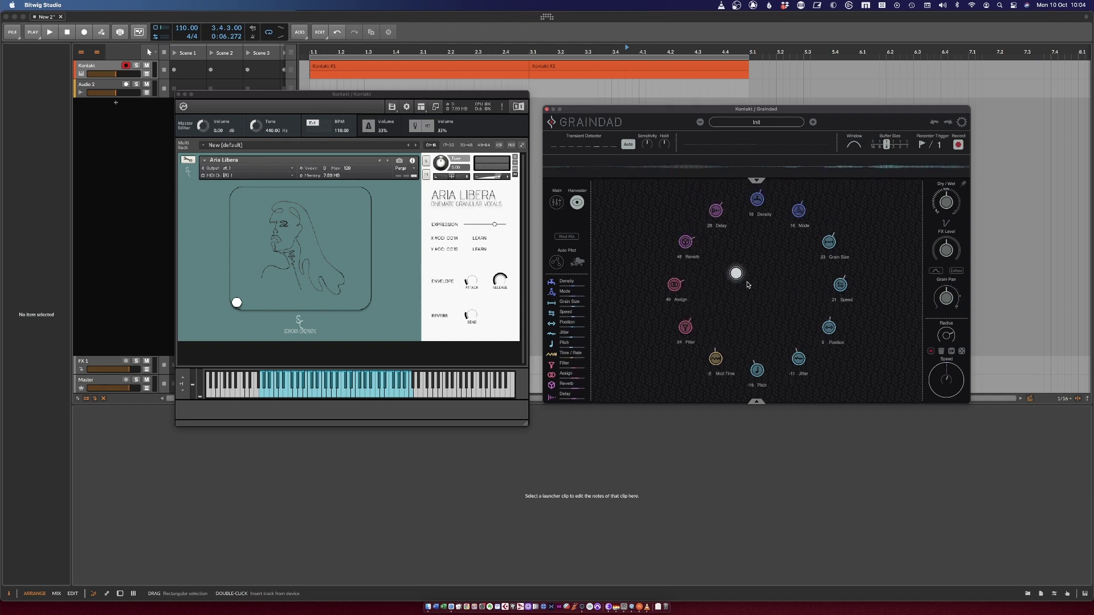
Plot an Auto Pilot Flight Path with several breakpoints in the Harvester, and switch to the other Auto Pilot mode.
click(556, 263)
click(766, 275)
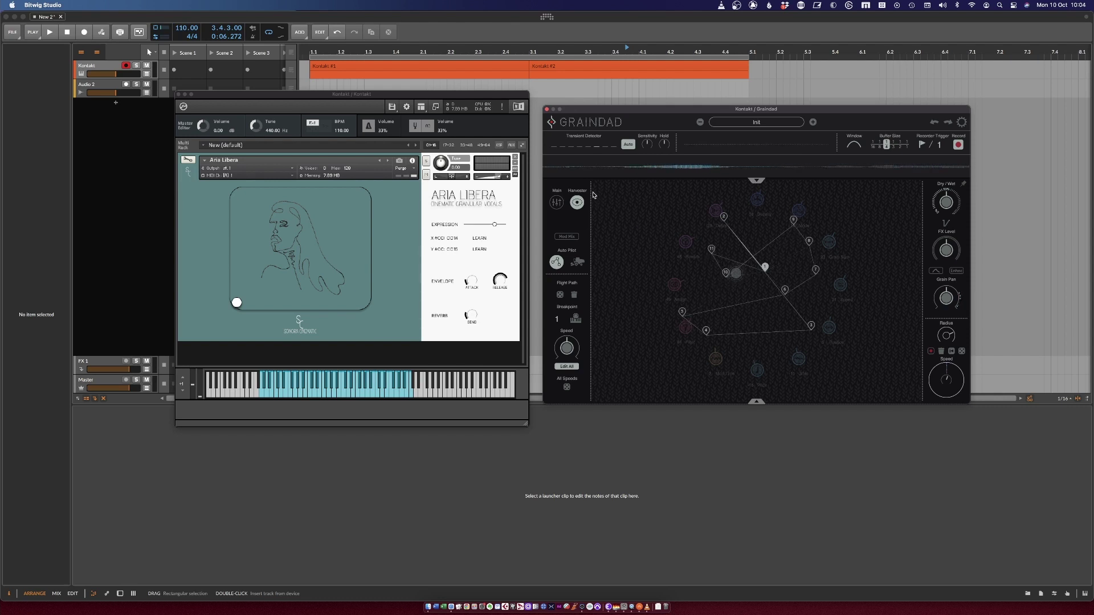
click(875, 378)
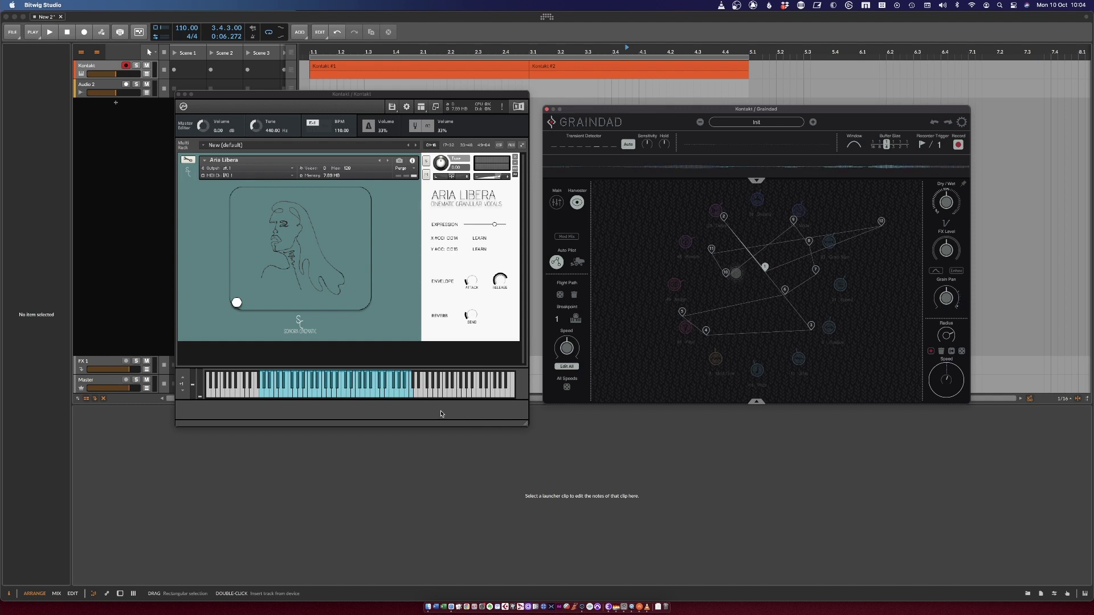
click(580, 263)
click(573, 265)
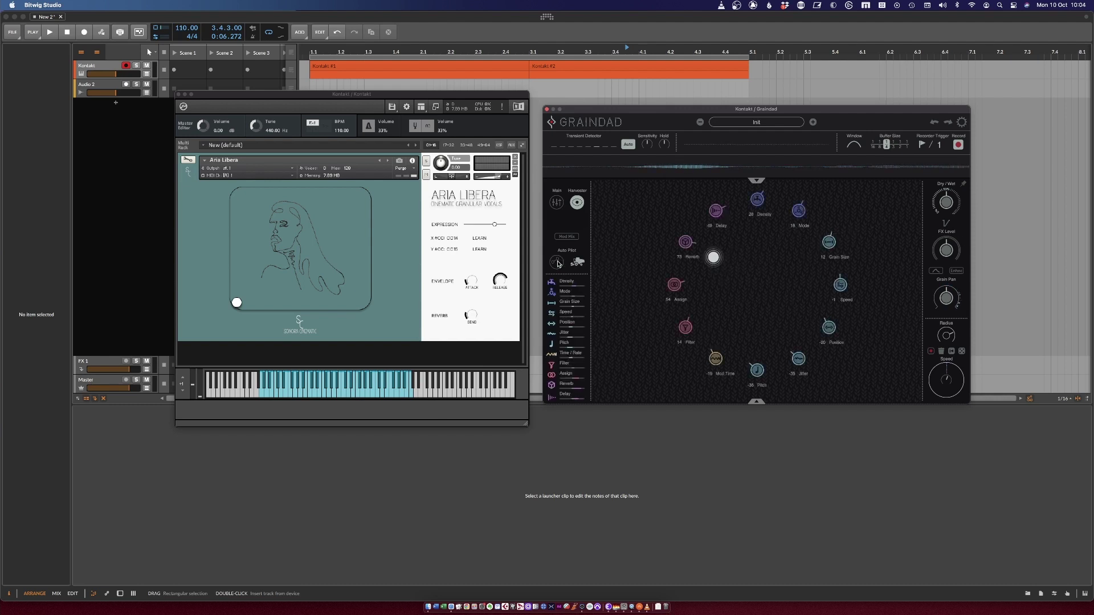
Start playback and raise Mod Mix to its maximum, checking the controls in the Main view before returning to the Harvester.
key(space)
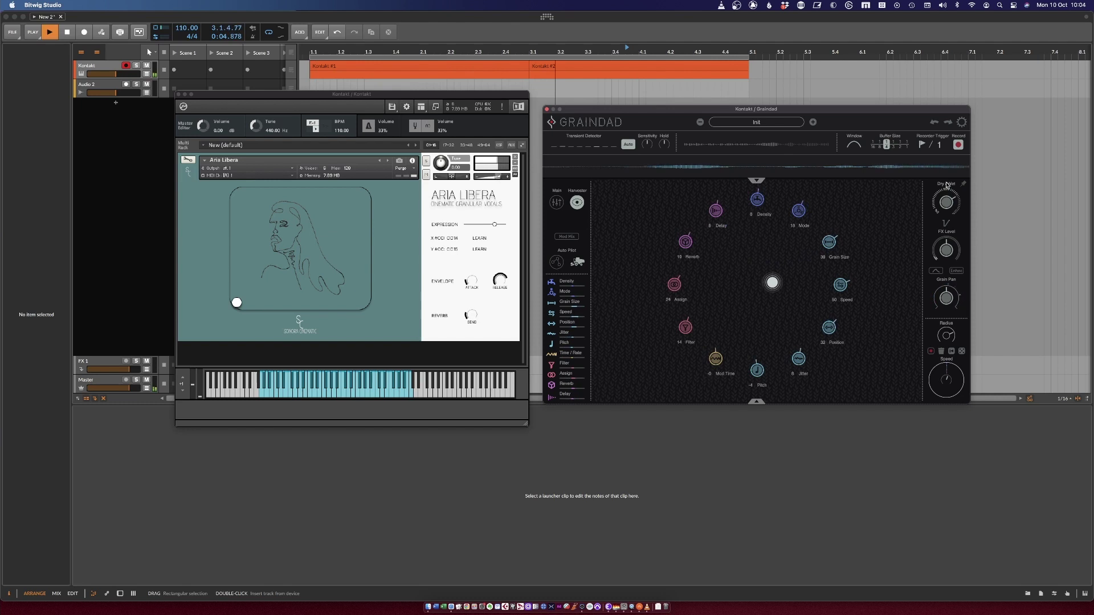
mouse_move(567, 235)
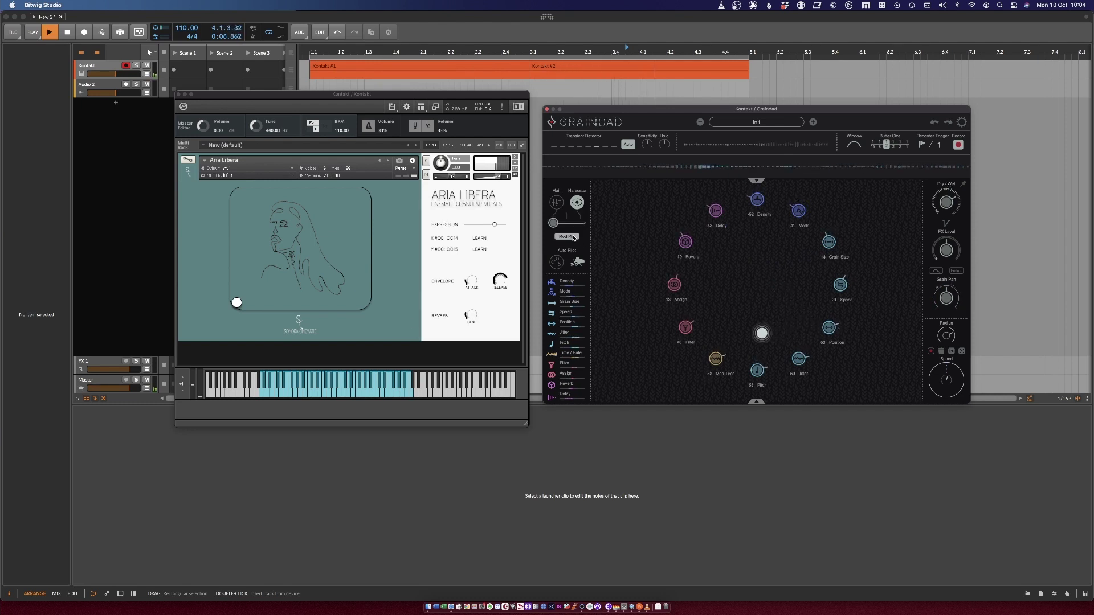
drag(552, 224, 580, 224)
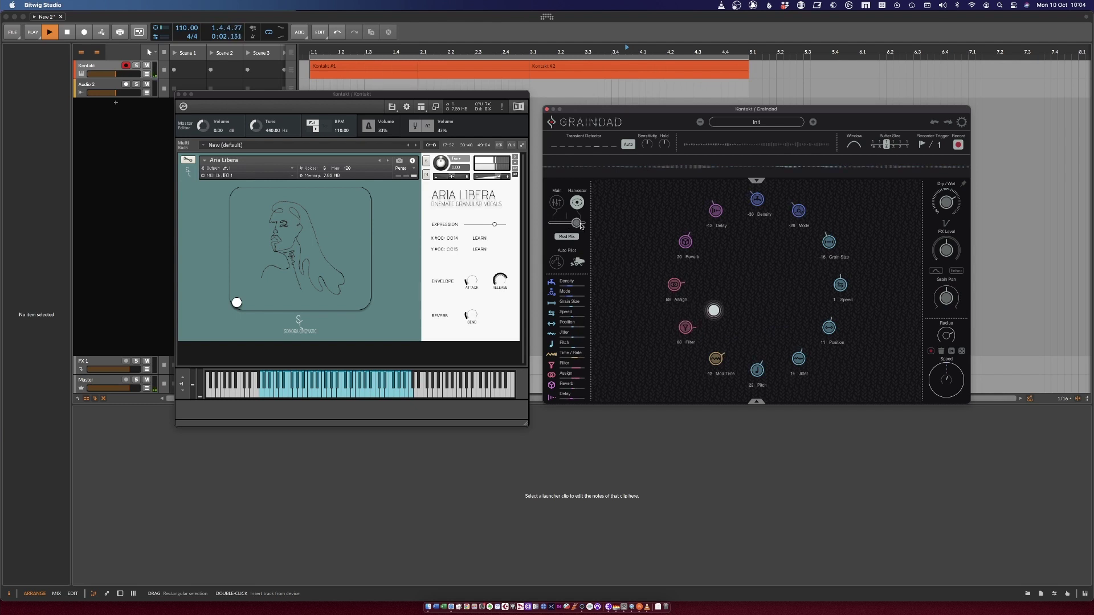
click(558, 203)
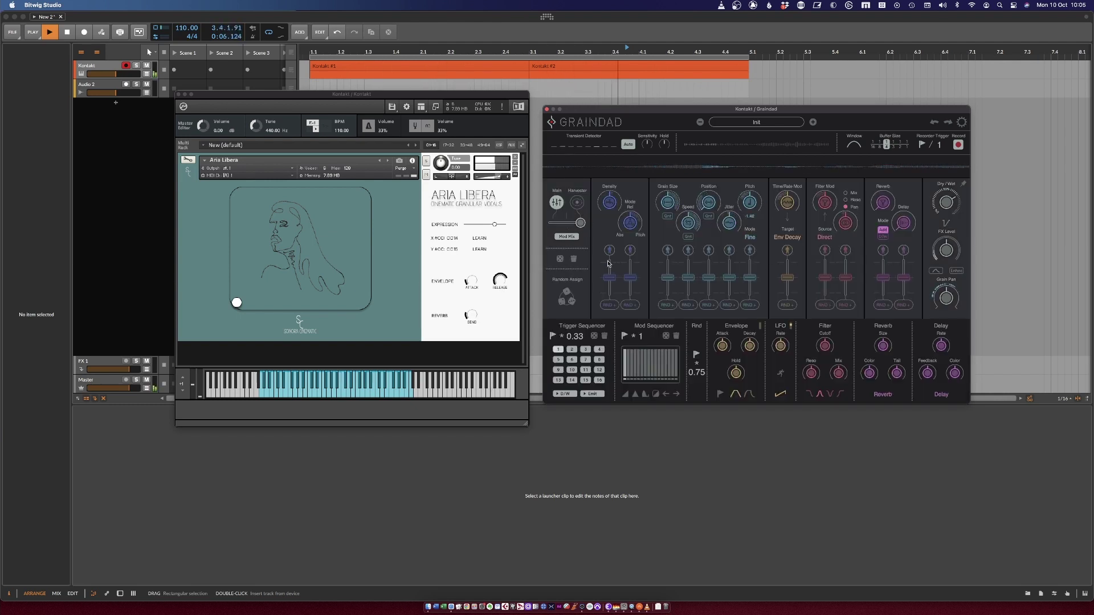
click(577, 203)
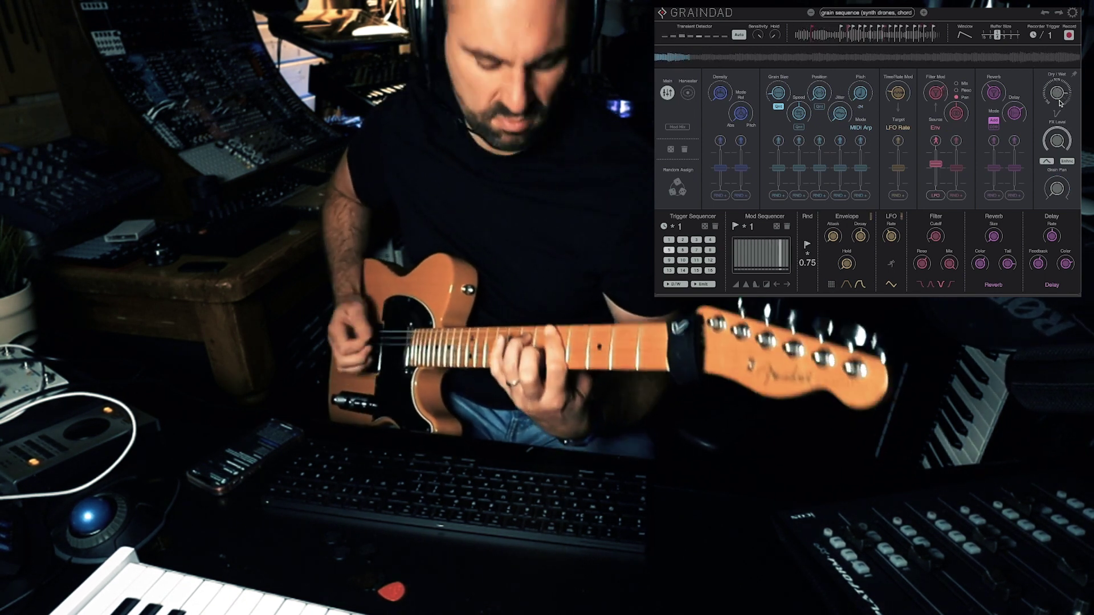
click(867, 13)
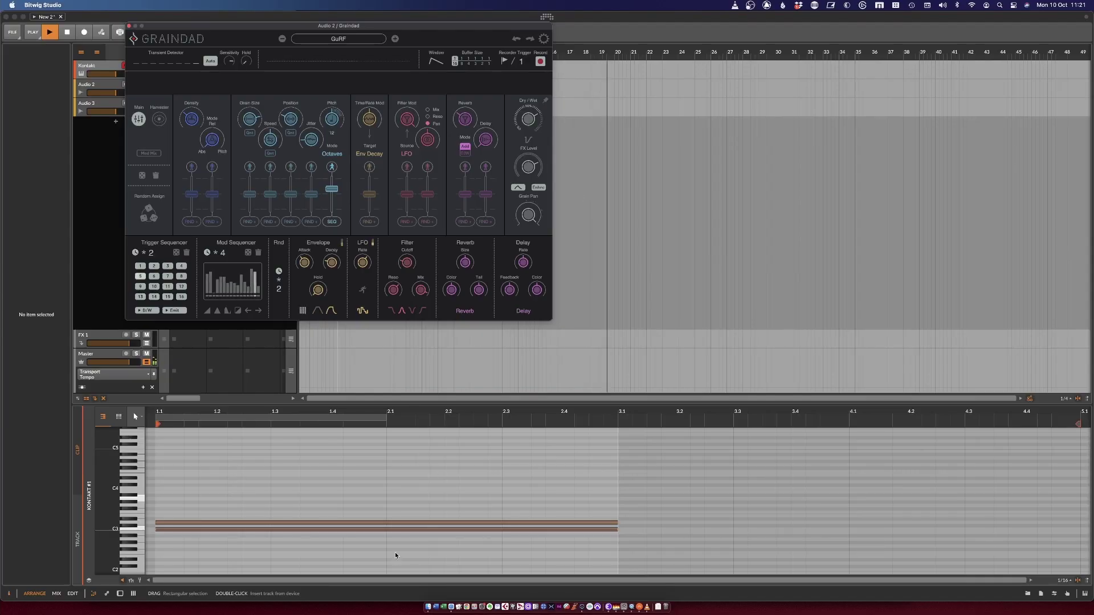
Move the lower notes of the KONTAKT #1 clip down to A2 and reposition the Graindad window lower.
drag(401, 523, 394, 543)
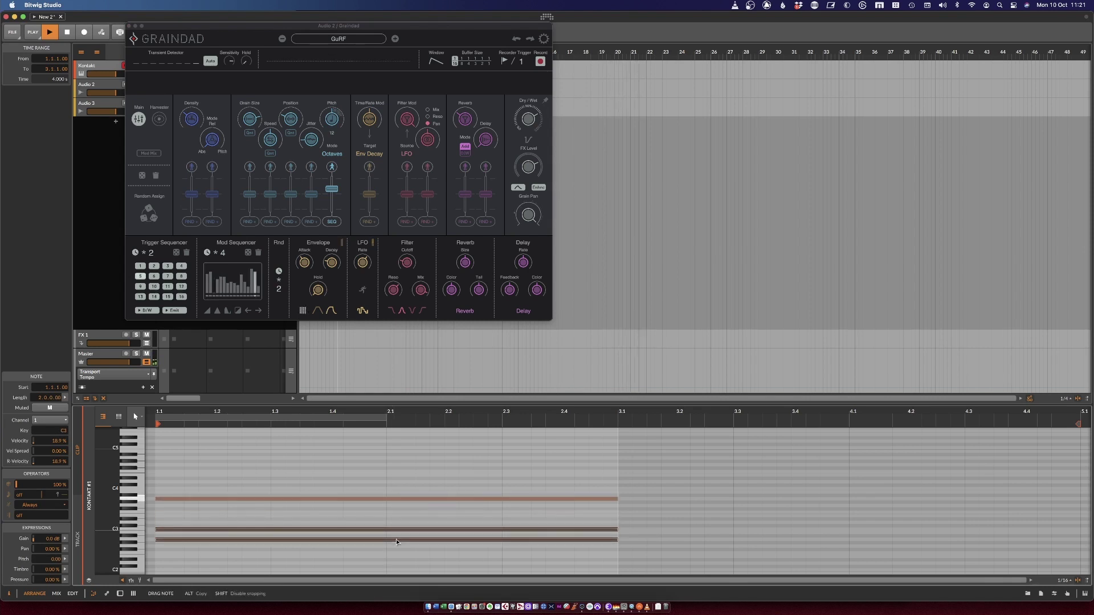
drag(161, 26, 147, 90)
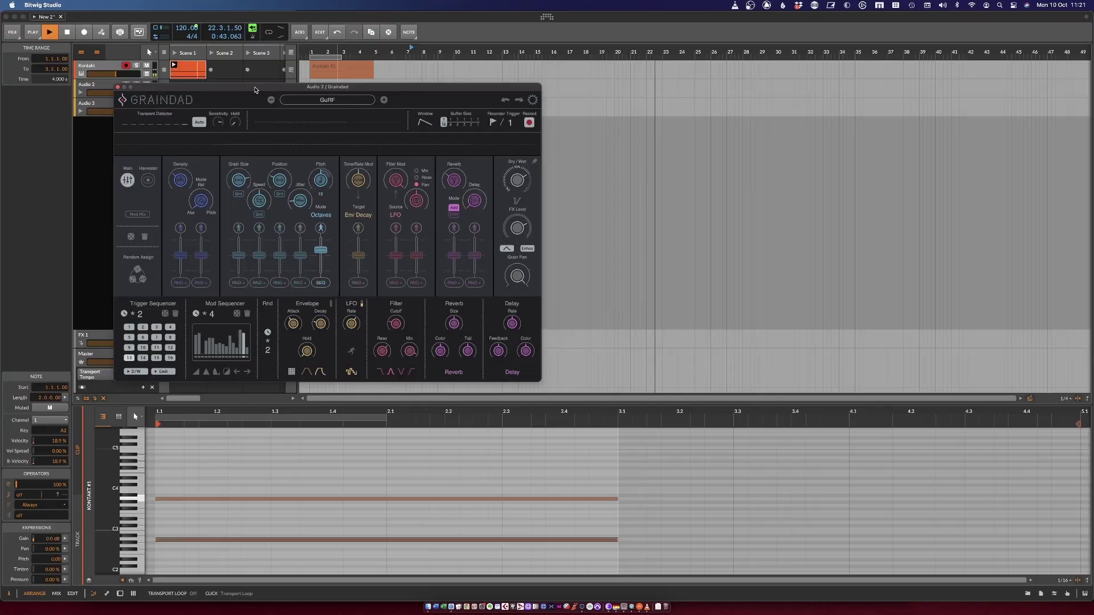